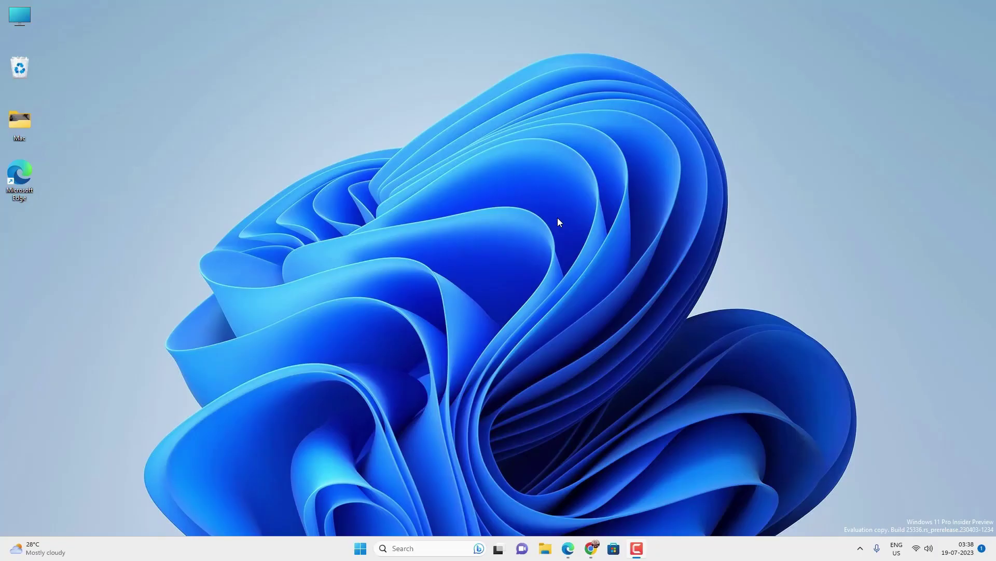
# Switch to the 'Connect to public AdGuard DNS' page in Chrome and expand 'Our server addresses'
pyautogui.click(598, 545)
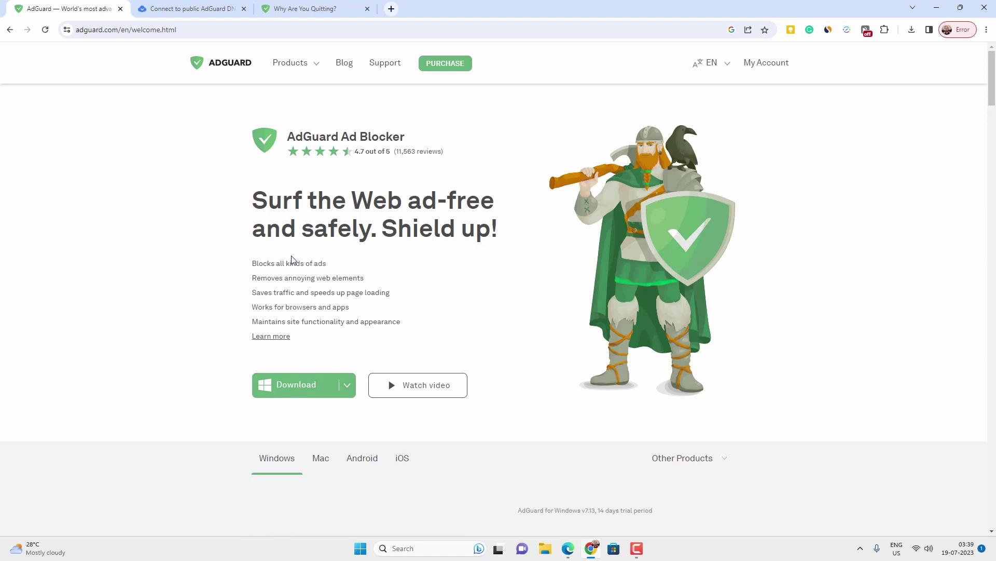
pyautogui.hotkey('ctrl', 'Tab')
pyautogui.click(290, 307)
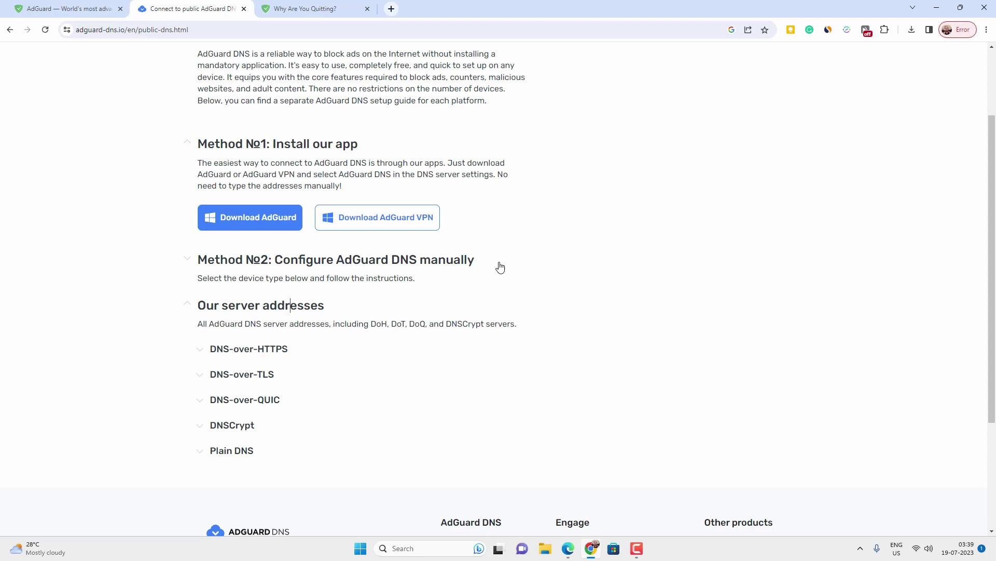
# Download and run adguardInstaller (1).exe, then minimize Chrome
pyautogui.click(255, 221)
pyautogui.scroll(1, 282, 249)
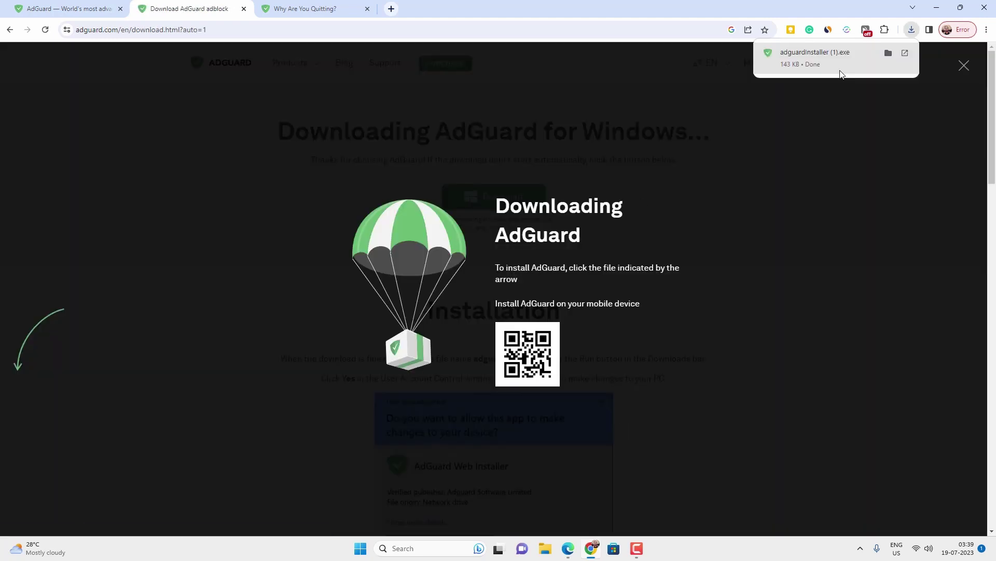
pyautogui.click(841, 69)
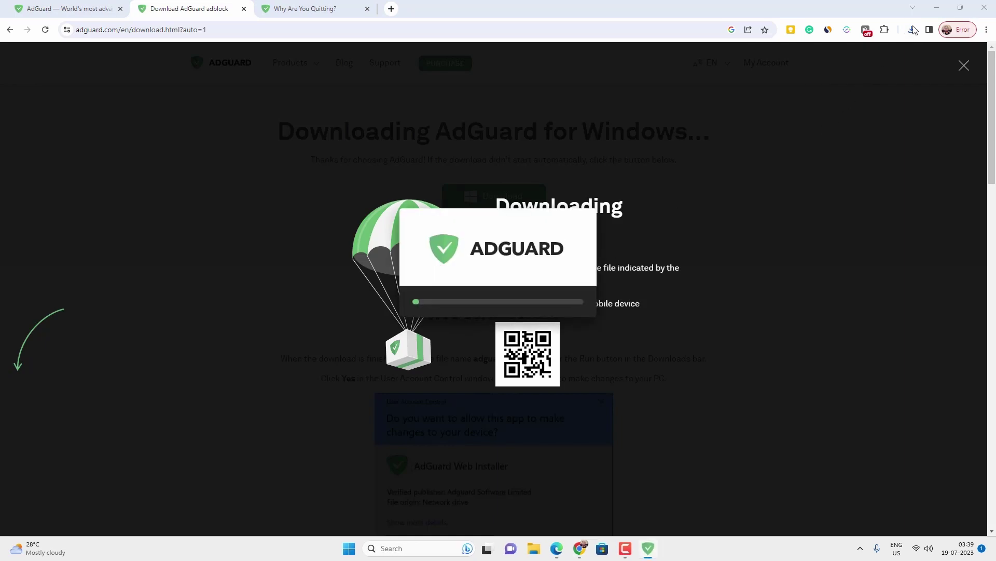
pyautogui.click(937, 7)
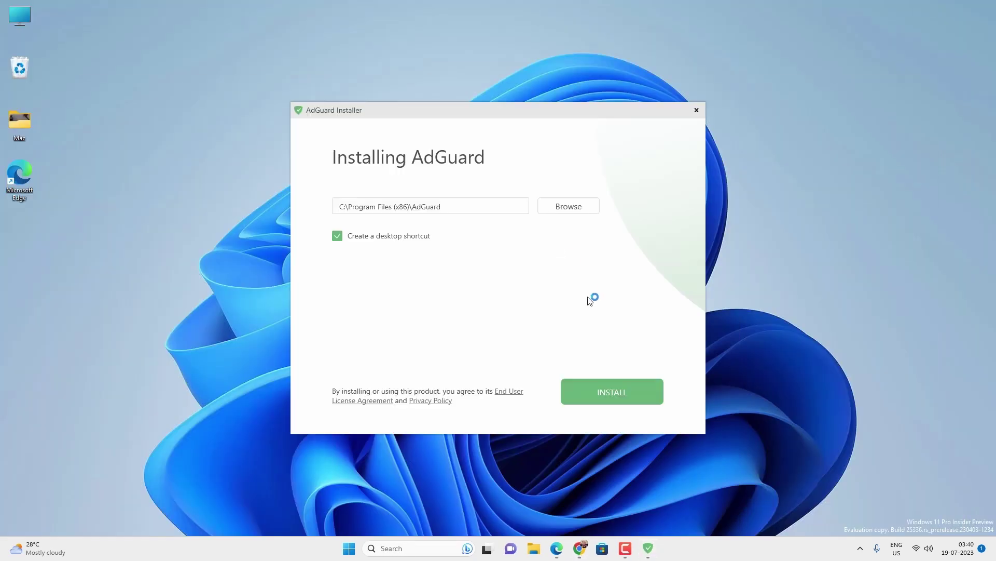
# Install AdGuard and accept each setup page, keeping the Comfortable privacy protection level
pyautogui.click(608, 395)
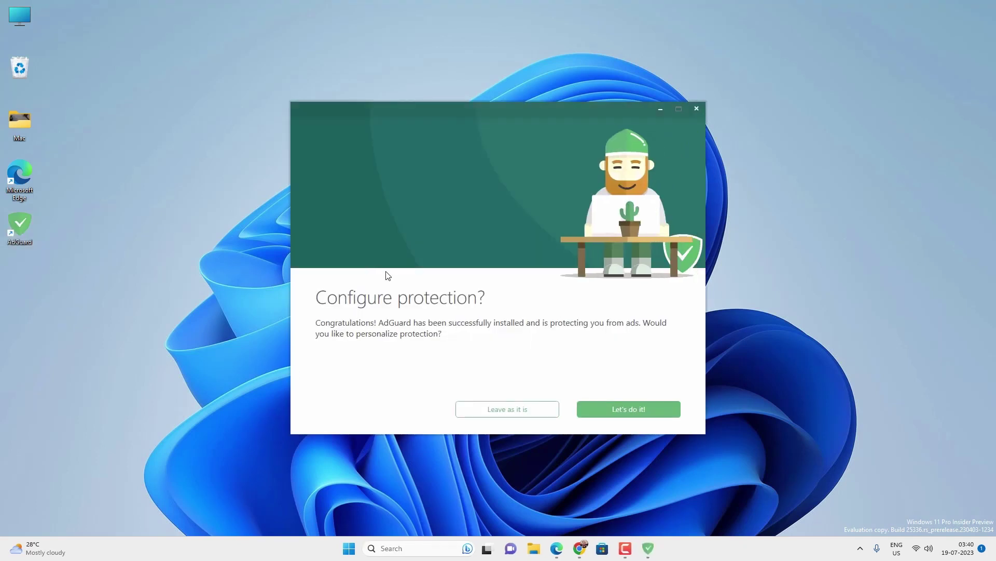
pyautogui.click(617, 409)
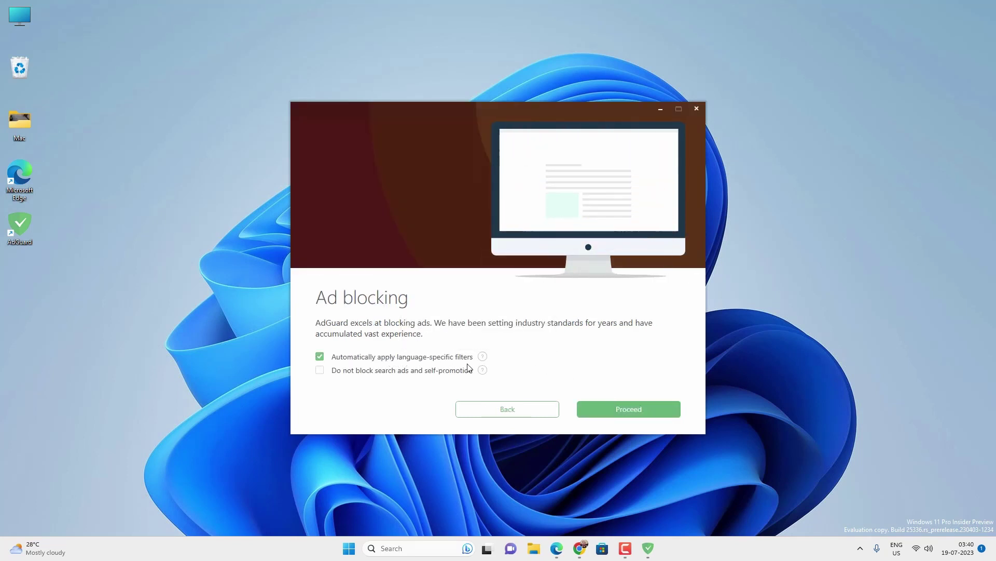
pyautogui.click(615, 402)
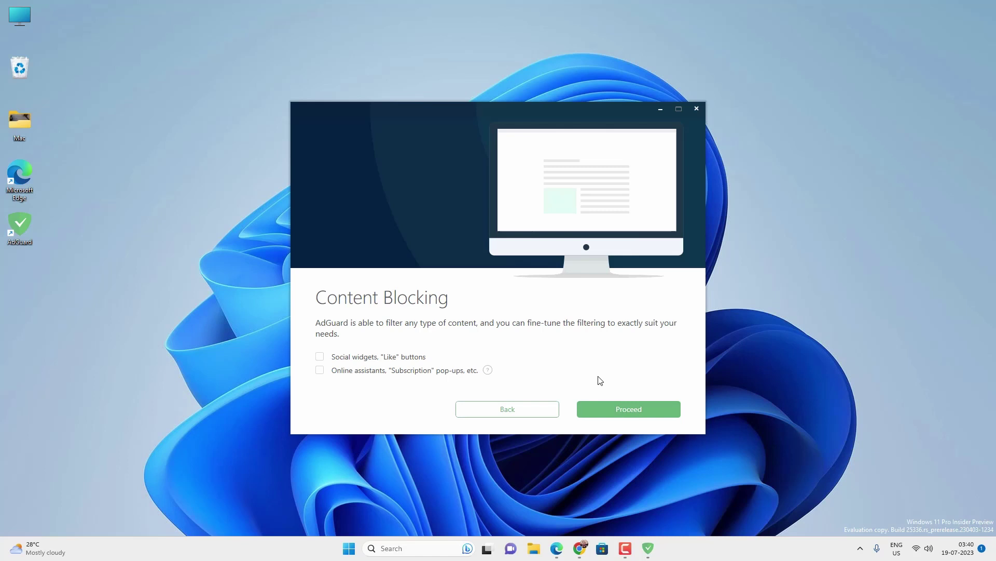
pyautogui.click(624, 410)
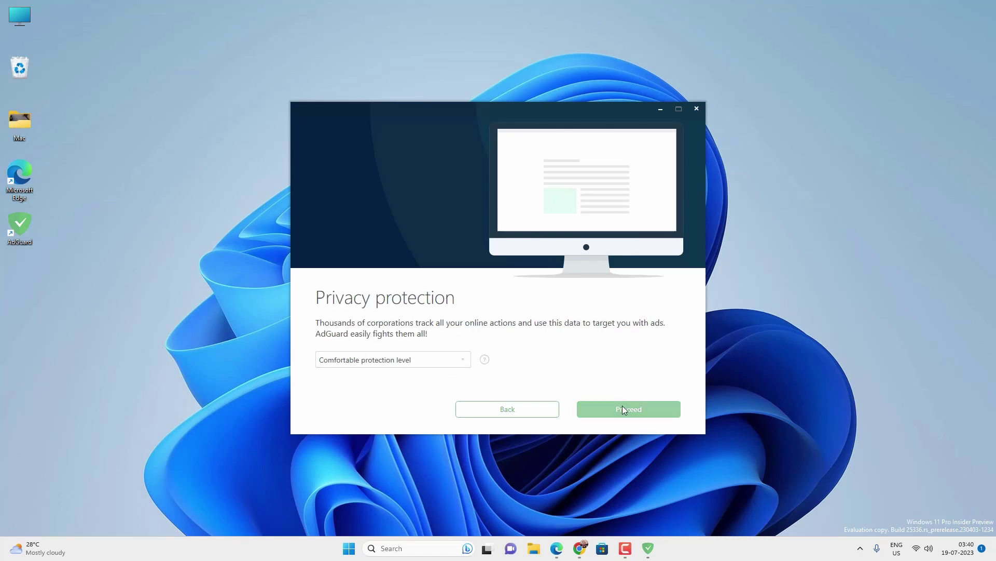
pyautogui.click(437, 362)
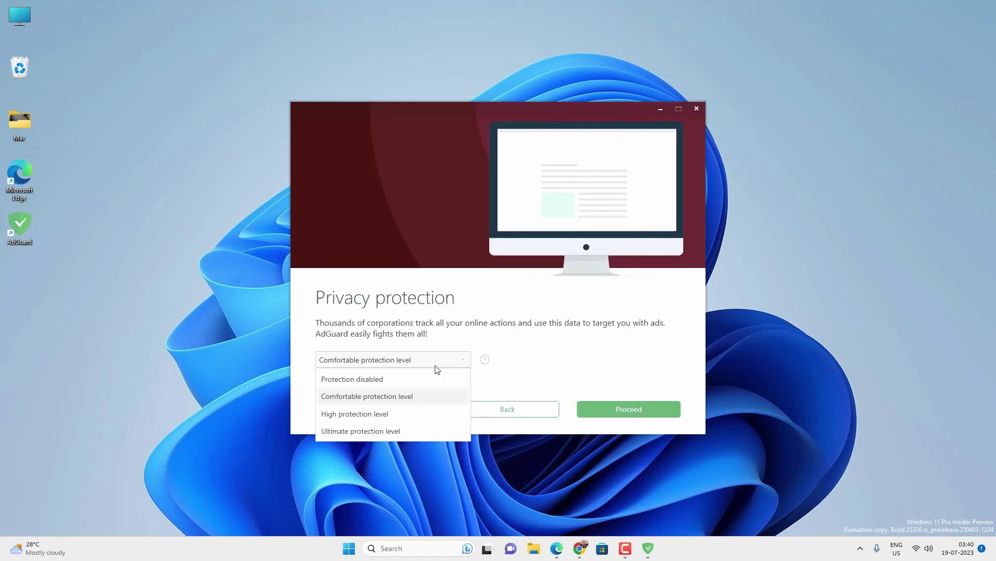
pyautogui.click(602, 377)
pyautogui.click(636, 403)
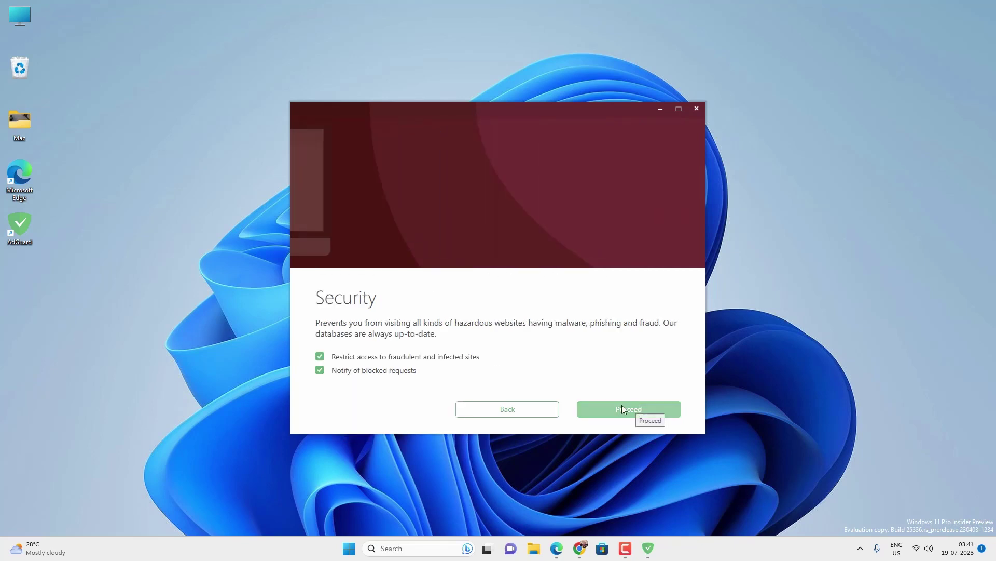
pyautogui.click(622, 408)
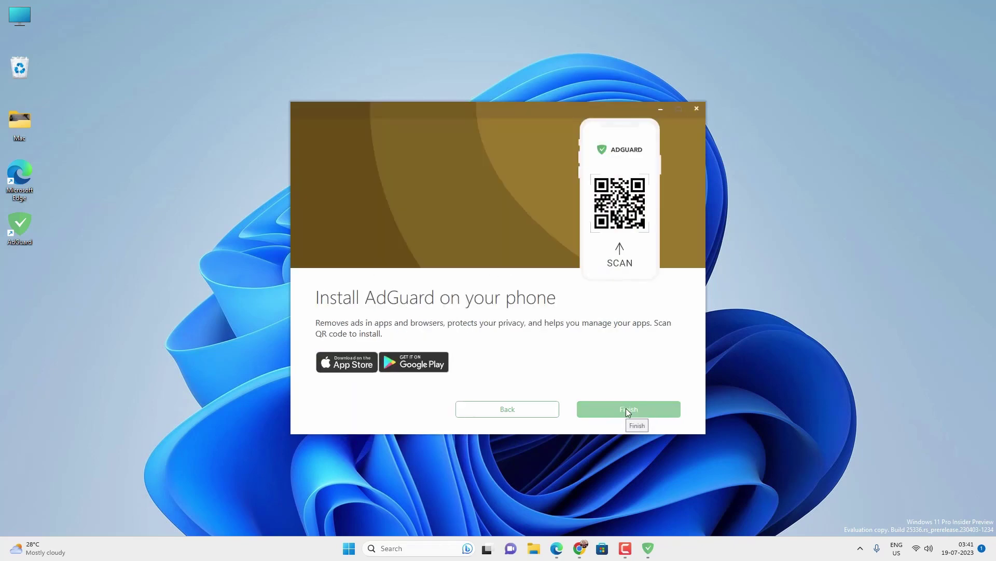
pyautogui.click(626, 409)
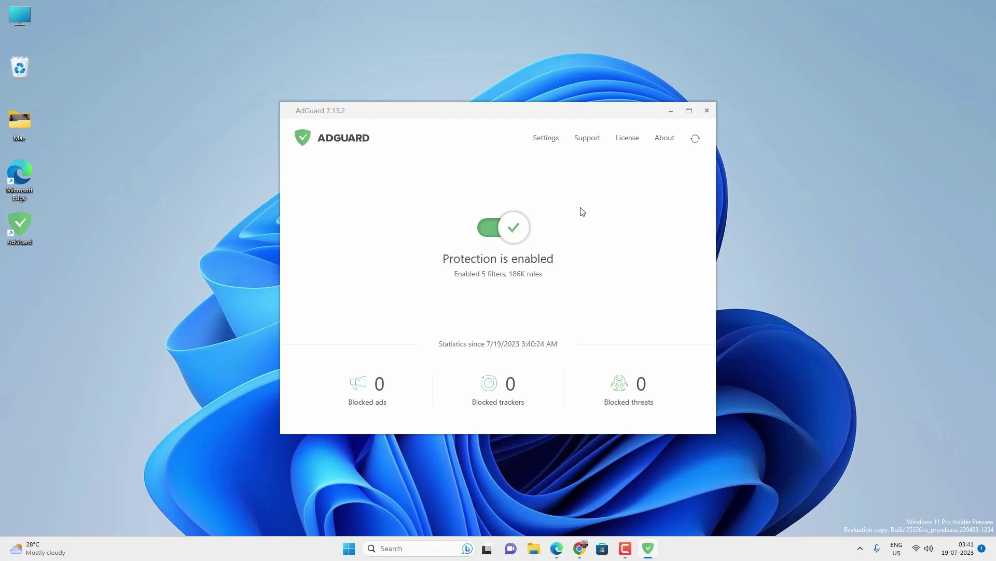
# Load itechfever.com in a new tab and scroll down its home page
pyautogui.click(416, 28)
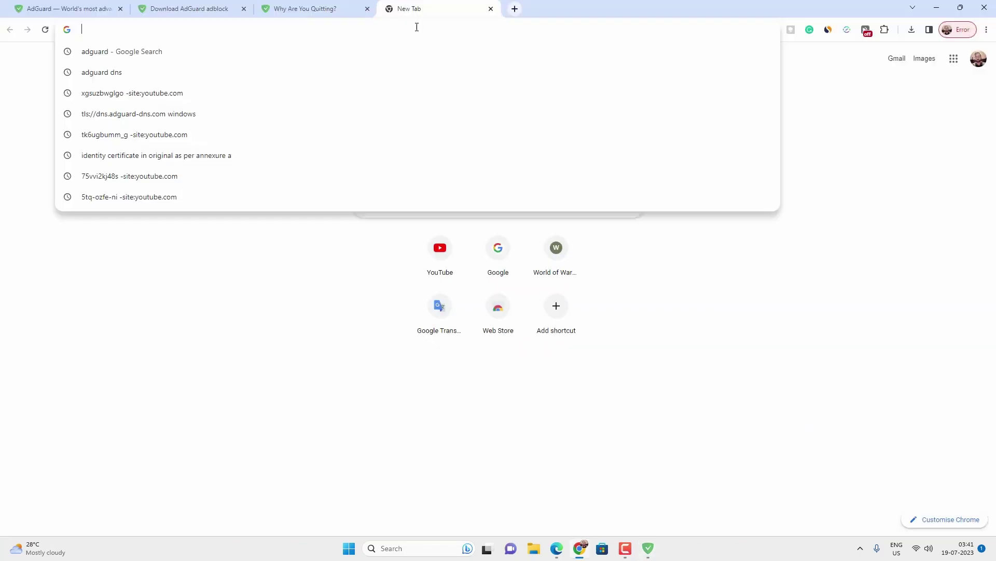
pyautogui.write('itechfever')
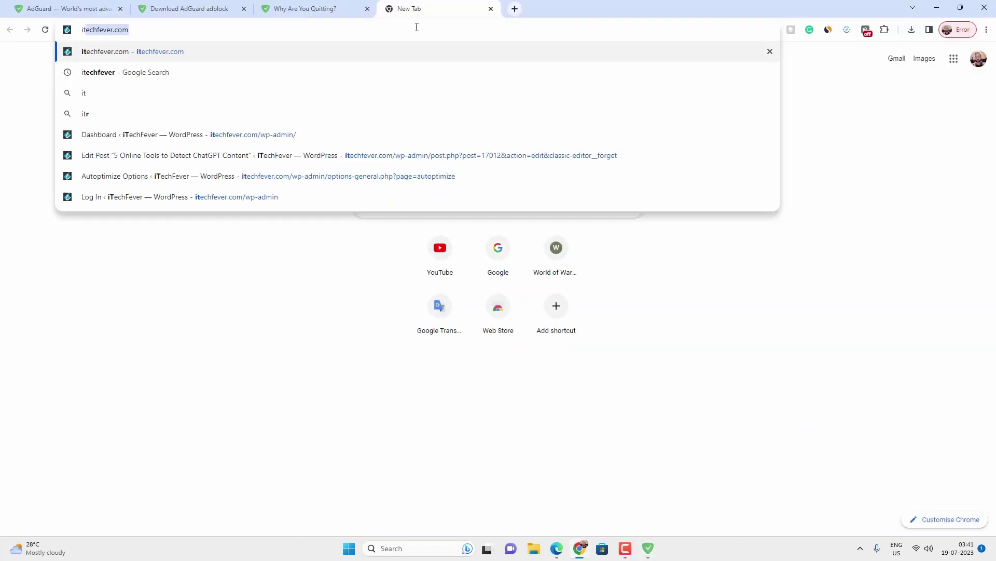
pyautogui.press('Return')
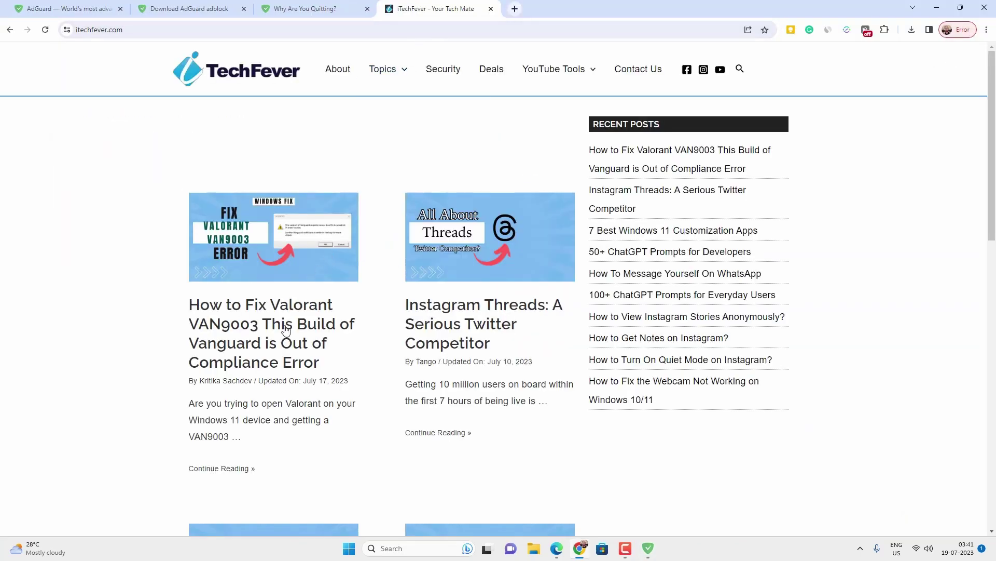
pyautogui.scroll(-4, 286, 330)
pyautogui.scroll(-5, 285, 330)
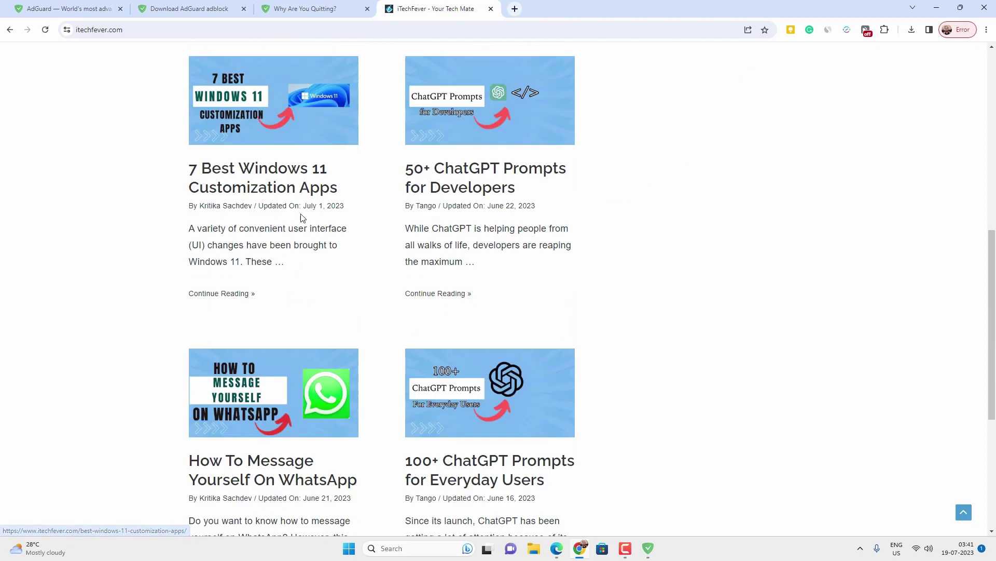
# Open the '7 Best Windows 11 Customization Apps' article and scroll through it
pyautogui.click(304, 194)
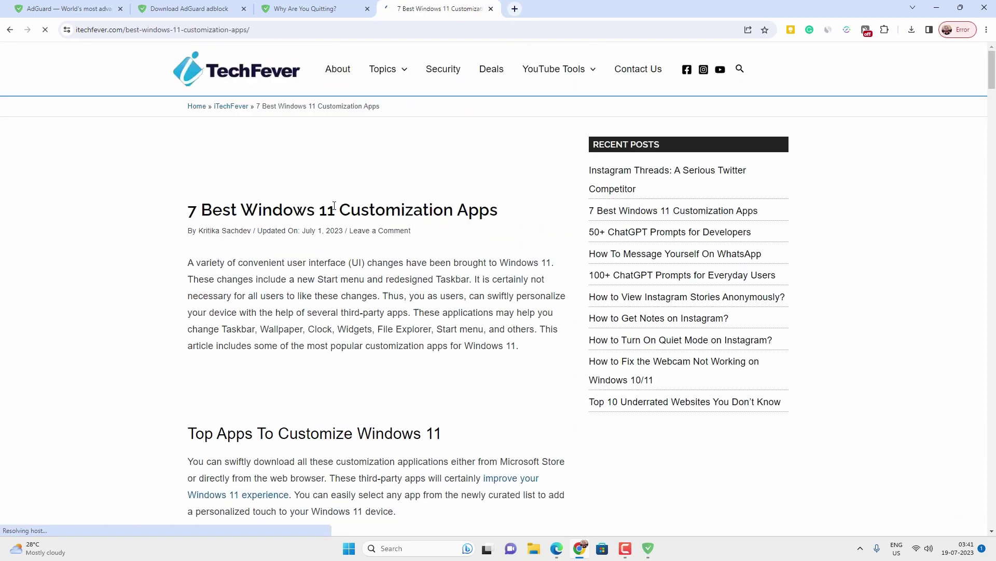
pyautogui.scroll(-8, 426, 152)
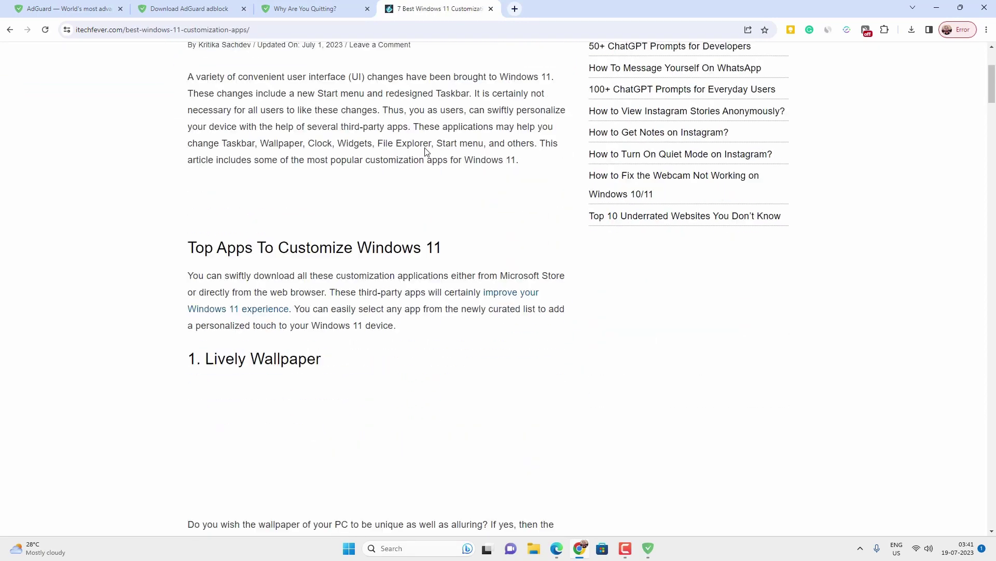
pyautogui.scroll(-10, 426, 152)
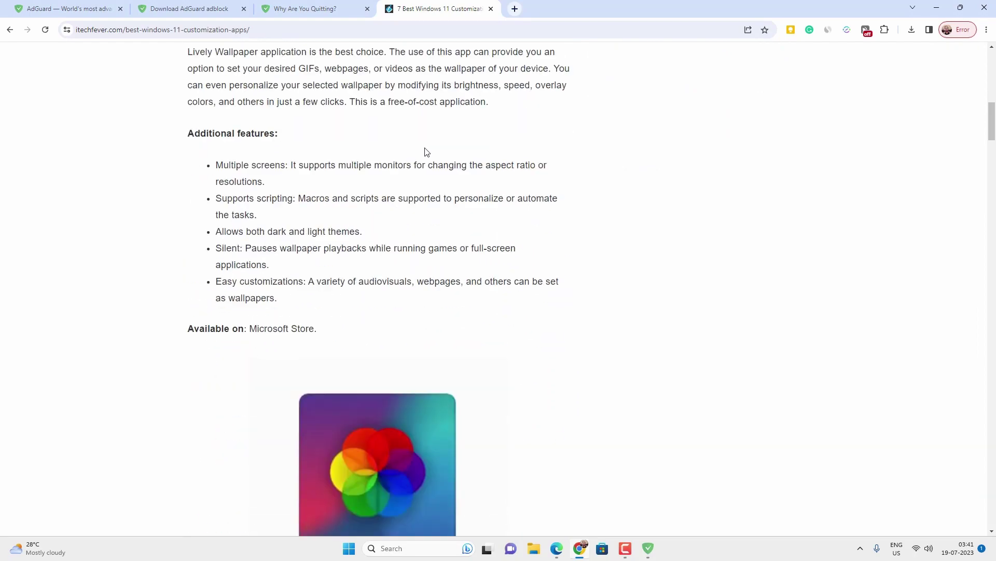
pyautogui.moveTo(991, 150); pyautogui.dragTo(972, 473)
pyautogui.click(964, 512)
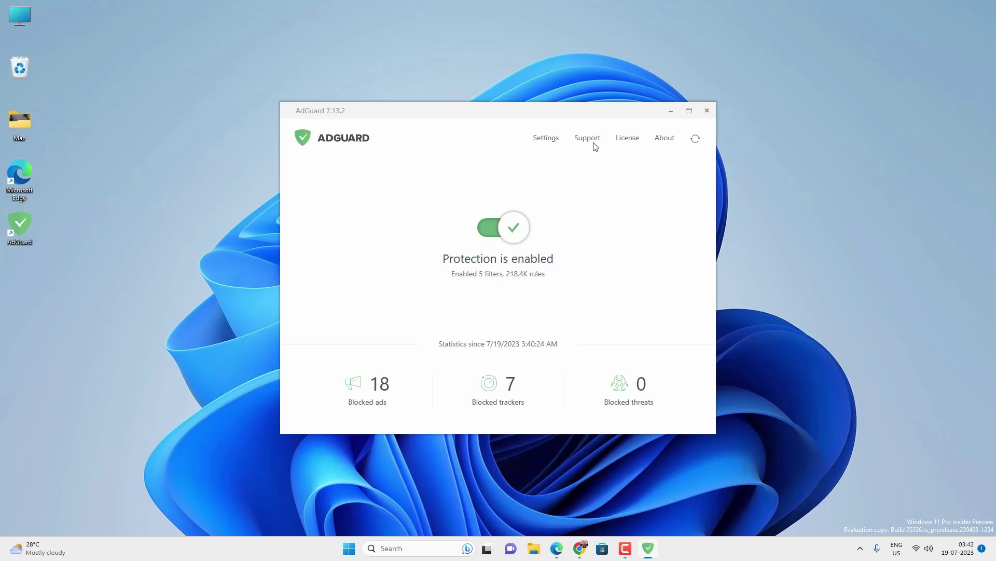
# Switch on AdGuard's Parental Control module and enable Safe Search
pyautogui.click(546, 139)
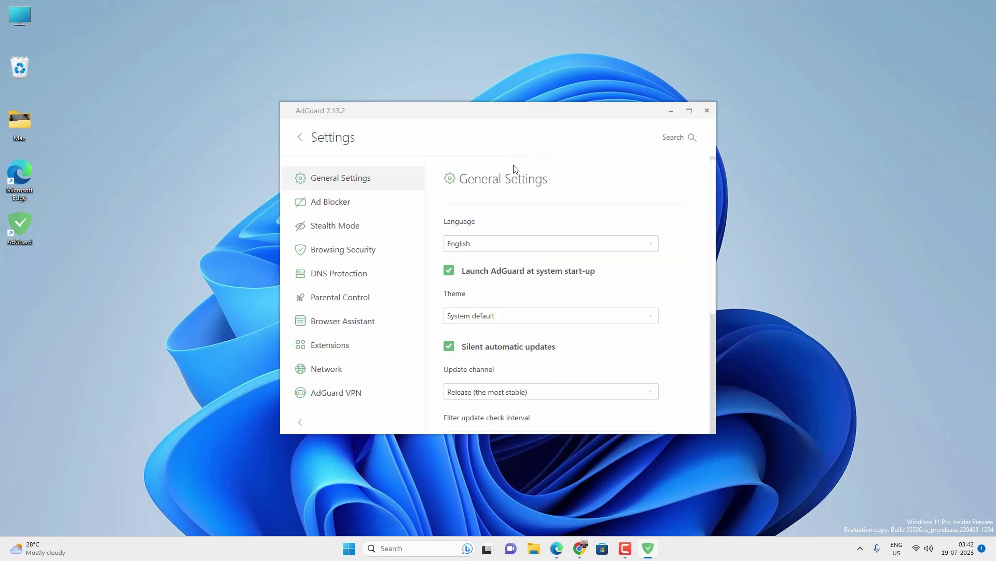
pyautogui.click(368, 298)
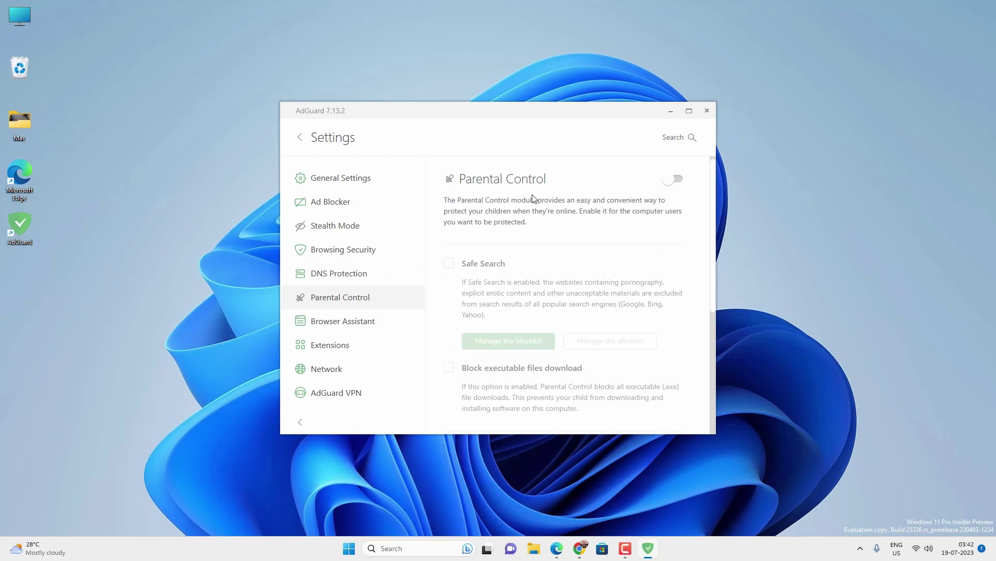
pyautogui.click(675, 179)
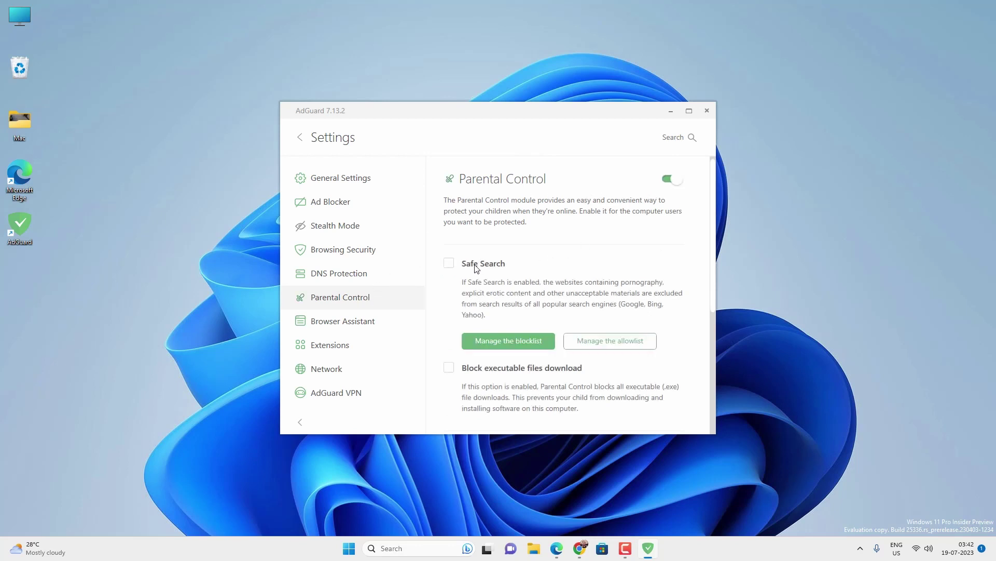
pyautogui.click(449, 264)
# Search google.com for an adult term and view the image results, now hidden by SafeSearch
pyautogui.moveTo(581, 550)
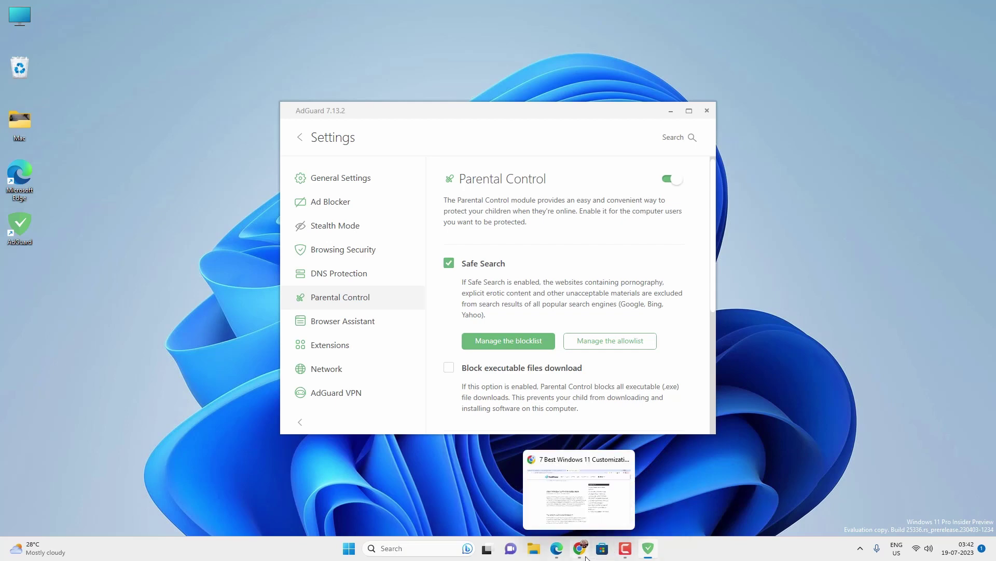
pyautogui.click(594, 495)
pyautogui.click(379, 29)
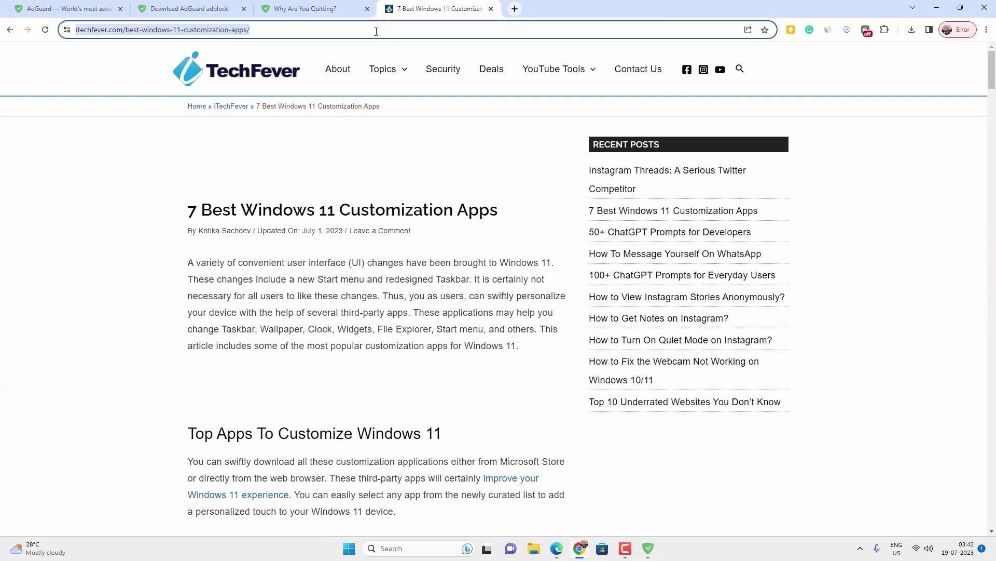
pyautogui.write('google.com')
pyautogui.press('Return')
pyautogui.write('h')
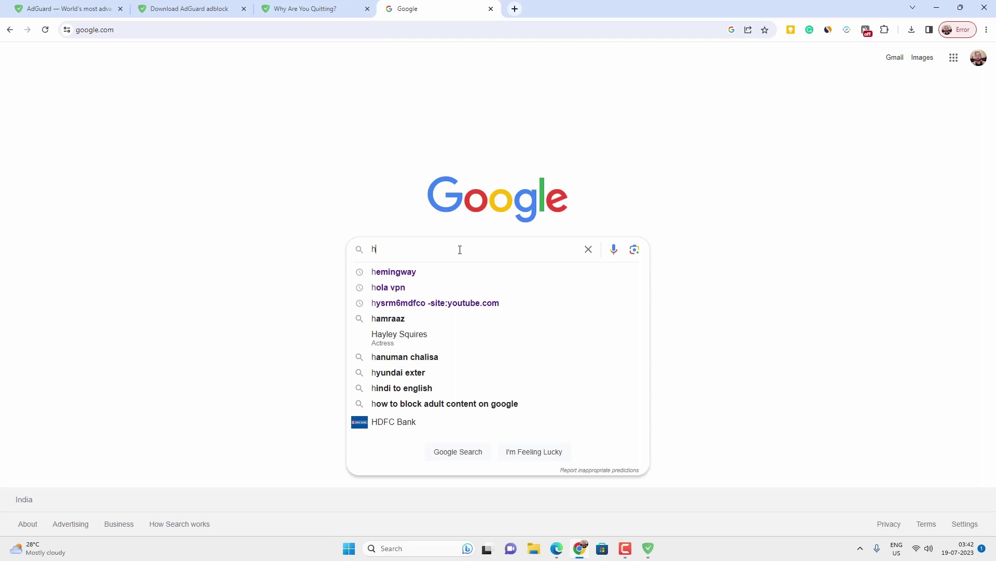
pyautogui.write('ot p')
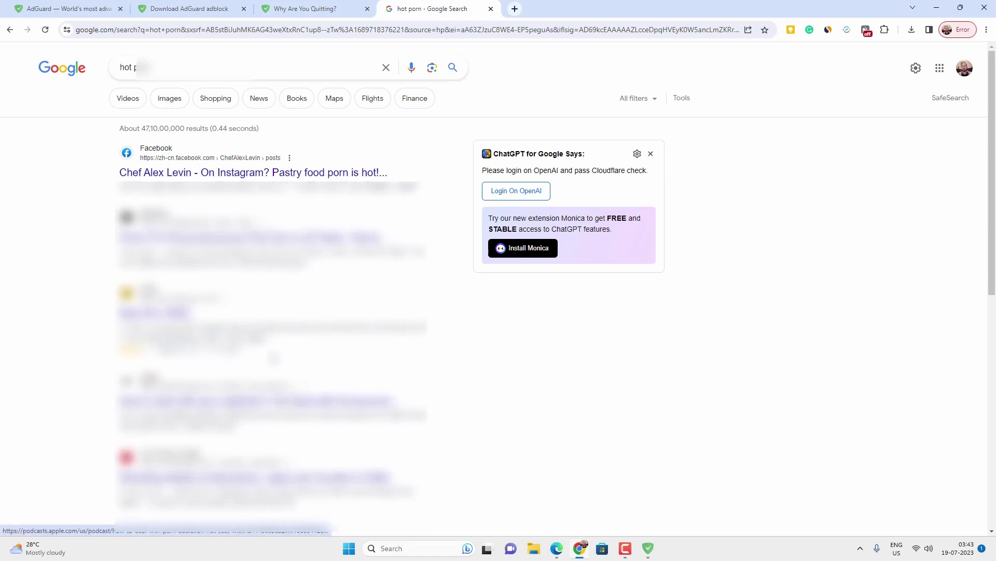
pyautogui.click(174, 104)
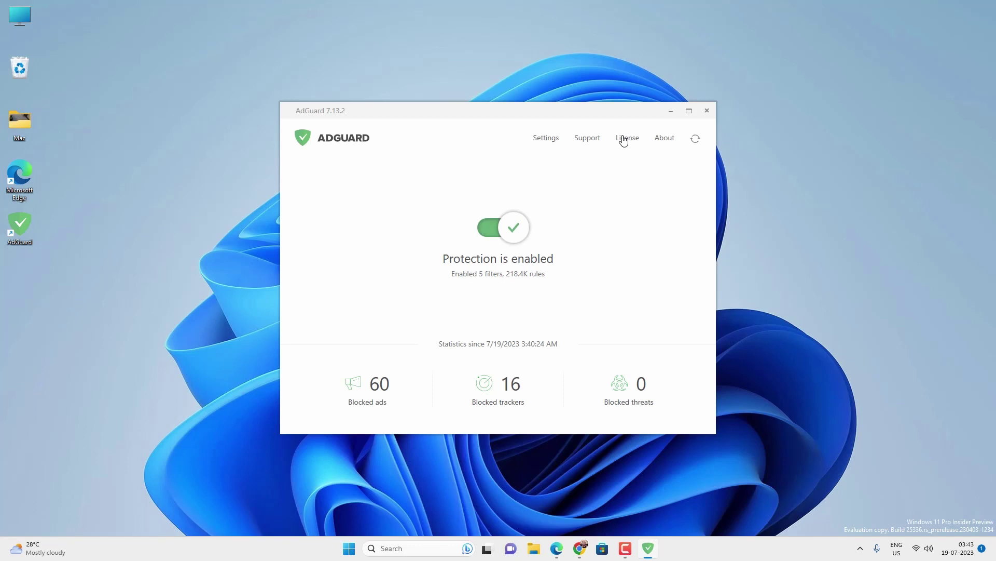
pyautogui.click(624, 140)
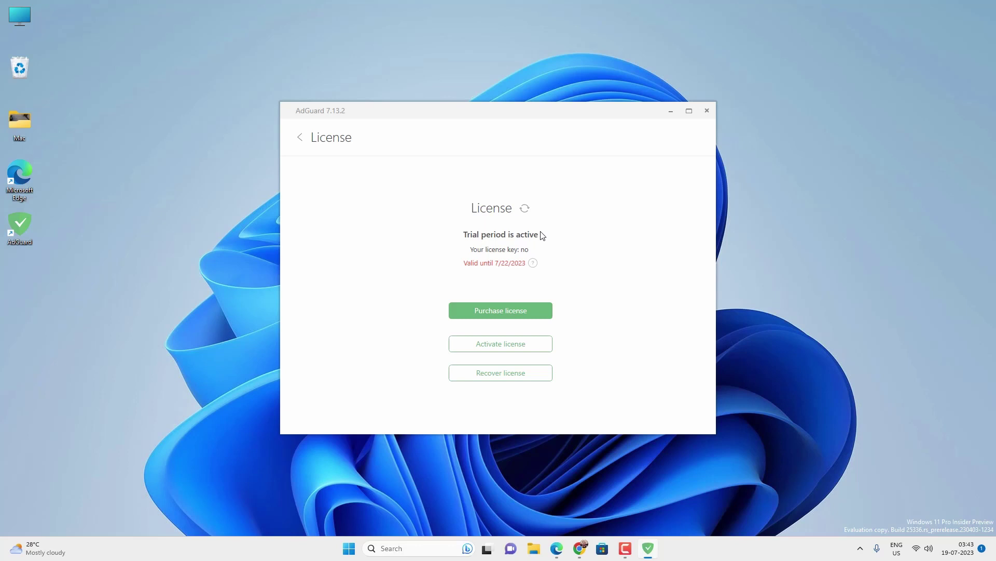
pyautogui.click(302, 137)
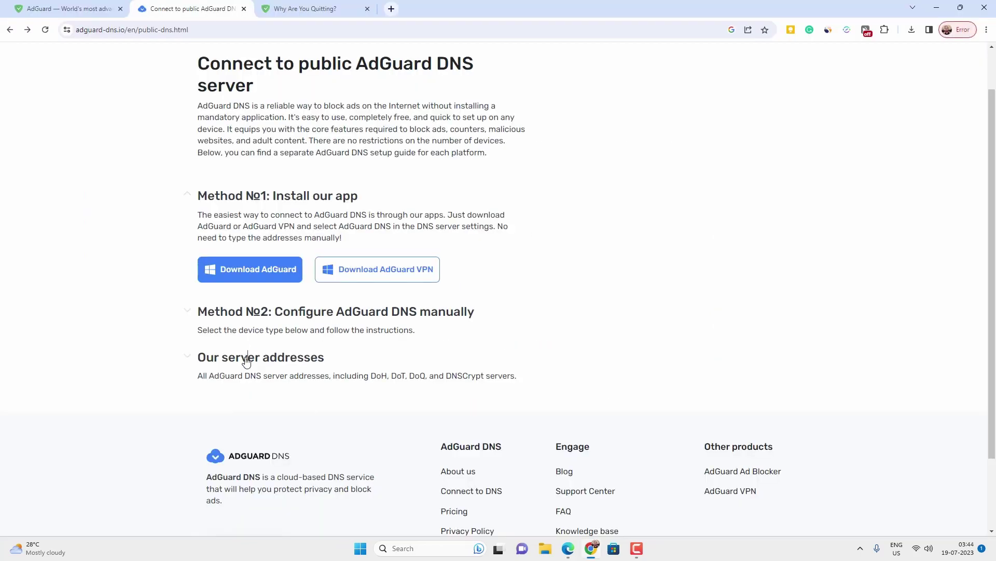
# Expand AdGuard's server addresses and the Plain DNS section to show the family protection servers
pyautogui.click(246, 358)
pyautogui.scroll(-4, 249, 366)
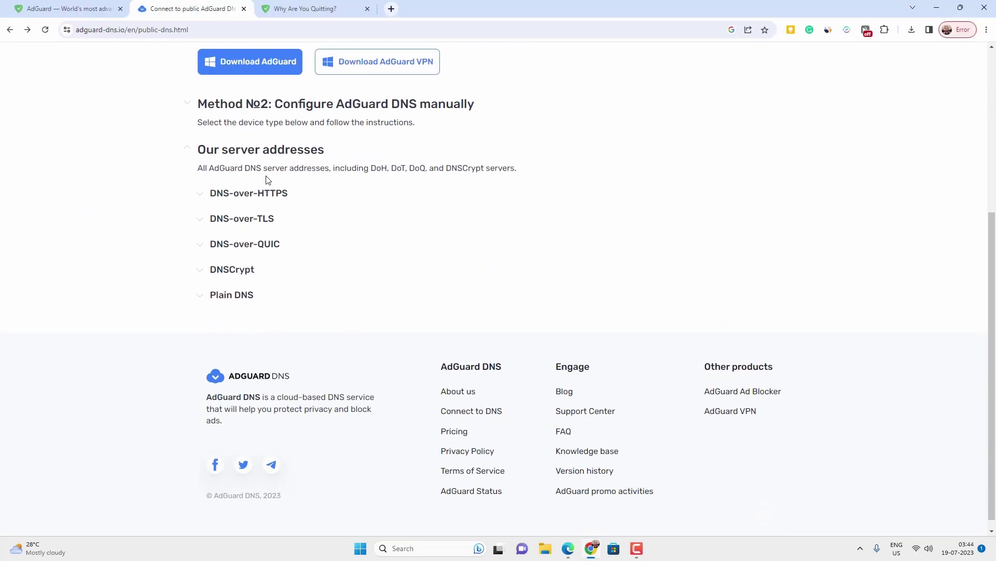
pyautogui.click(236, 296)
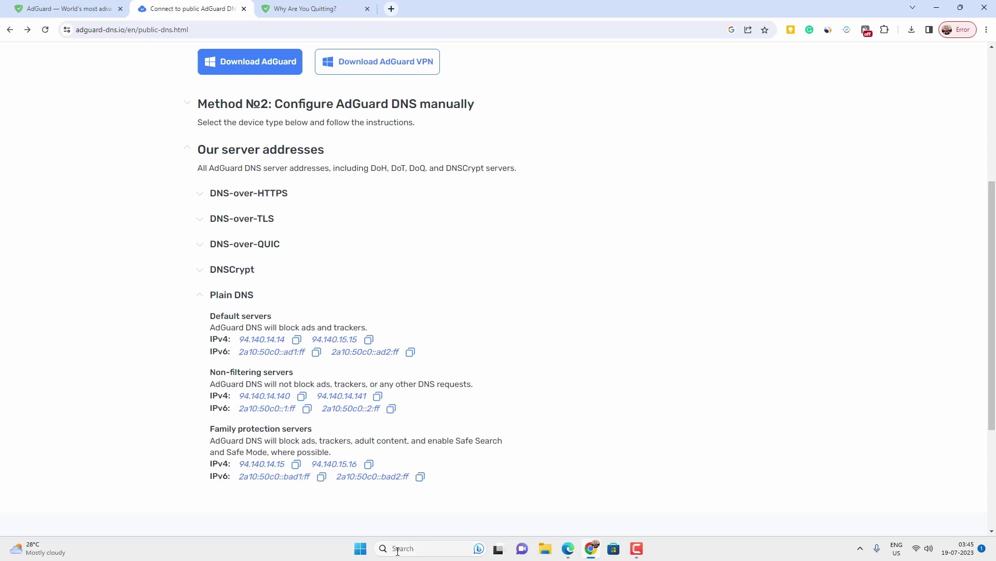
# Open the DNS server assignment editor for the JioFiber-OR6Go Wi-Fi network
pyautogui.click(360, 549)
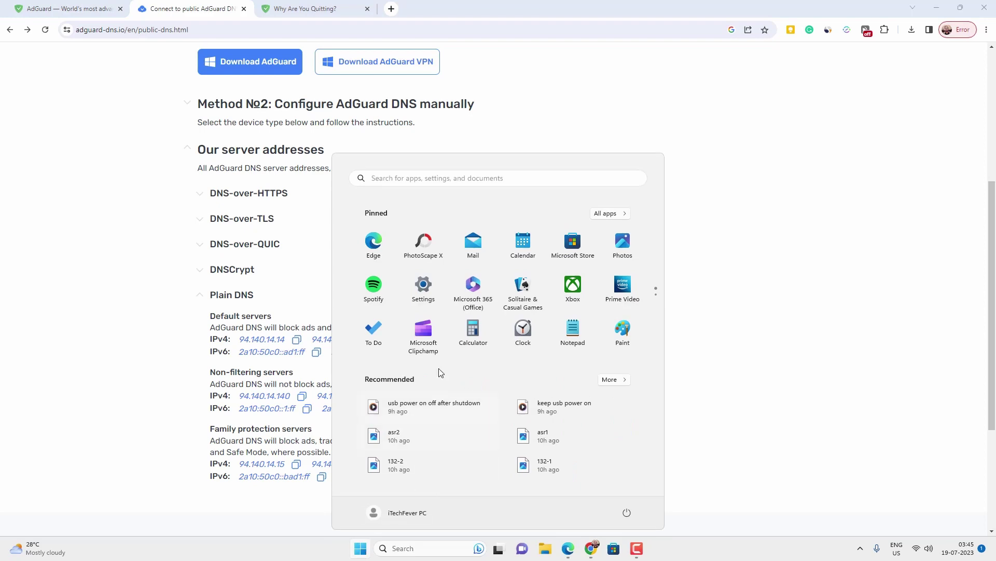
pyautogui.click(422, 289)
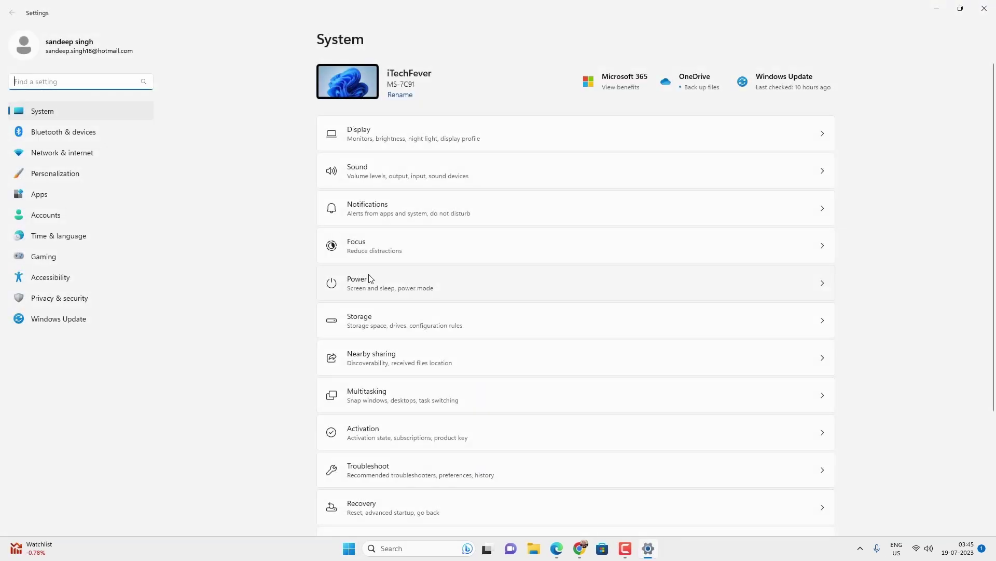
pyautogui.click(66, 152)
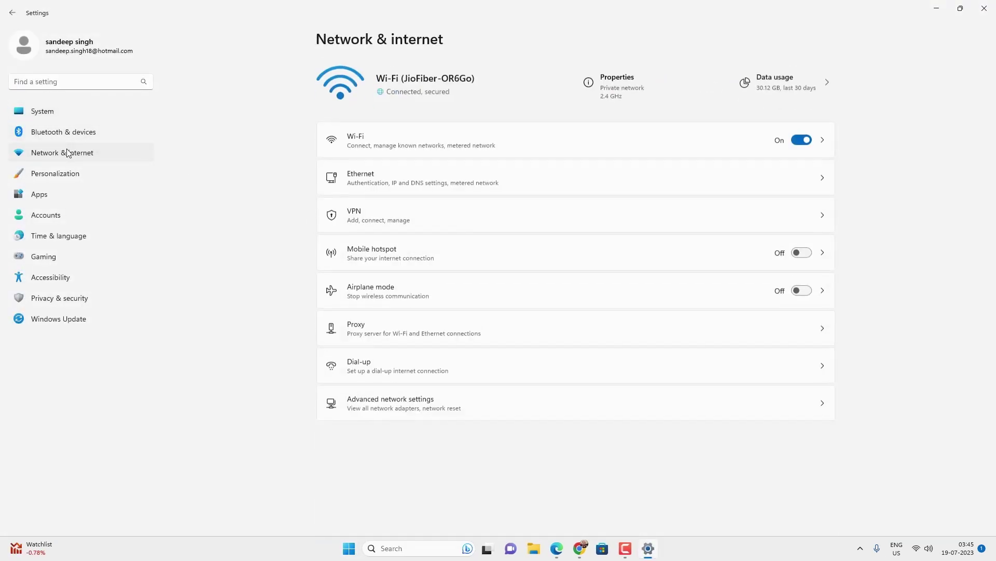
pyautogui.click(517, 150)
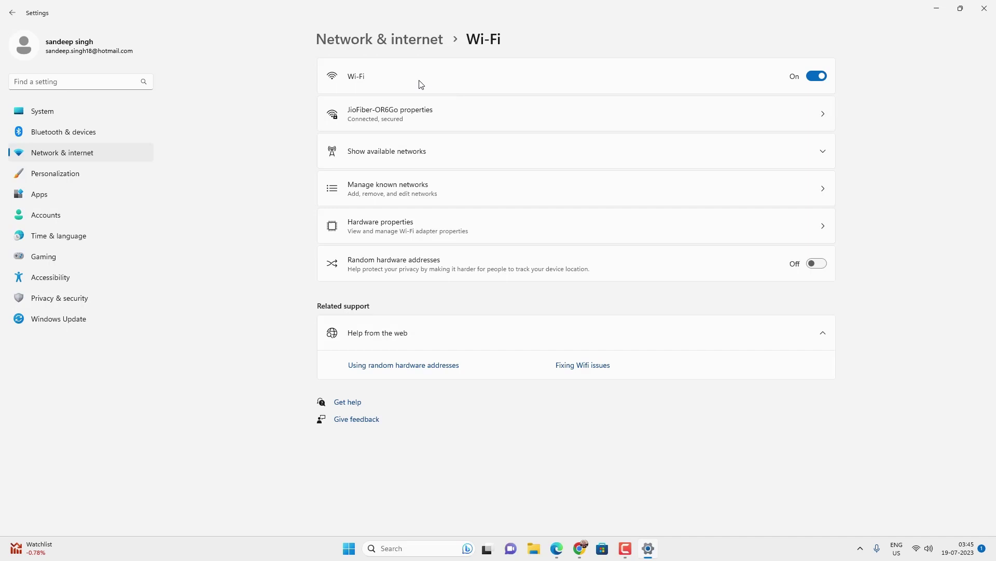
pyautogui.click(472, 116)
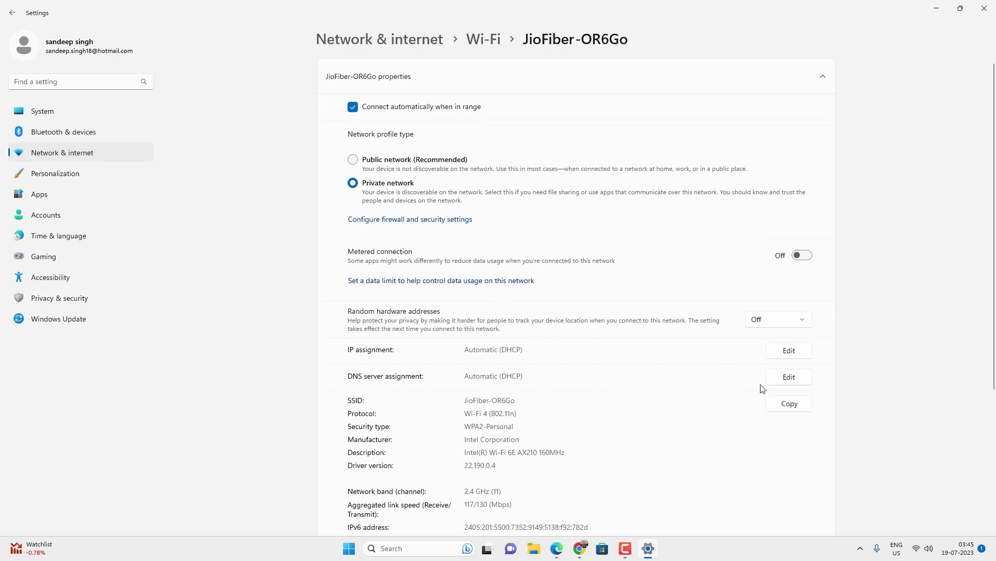
pyautogui.click(786, 377)
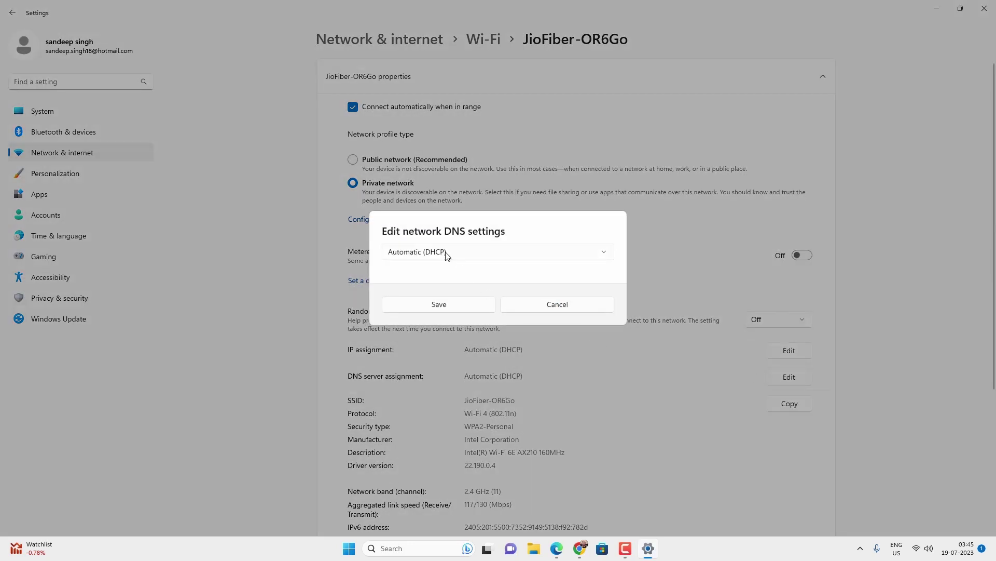
# Switch DNS assignment to Manual with IPv4 turned on
pyautogui.click(447, 253)
pyautogui.click(439, 275)
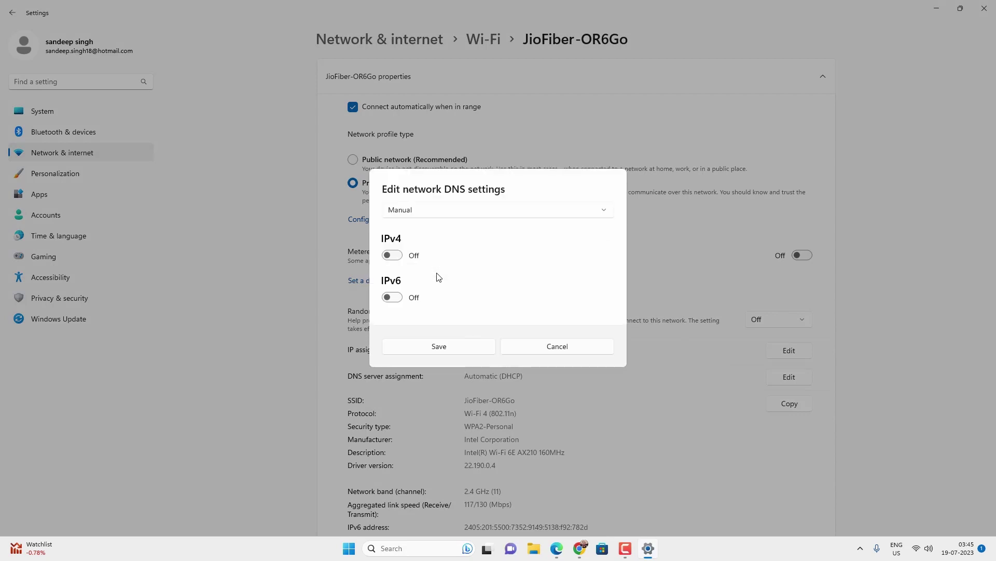
pyautogui.click(398, 257)
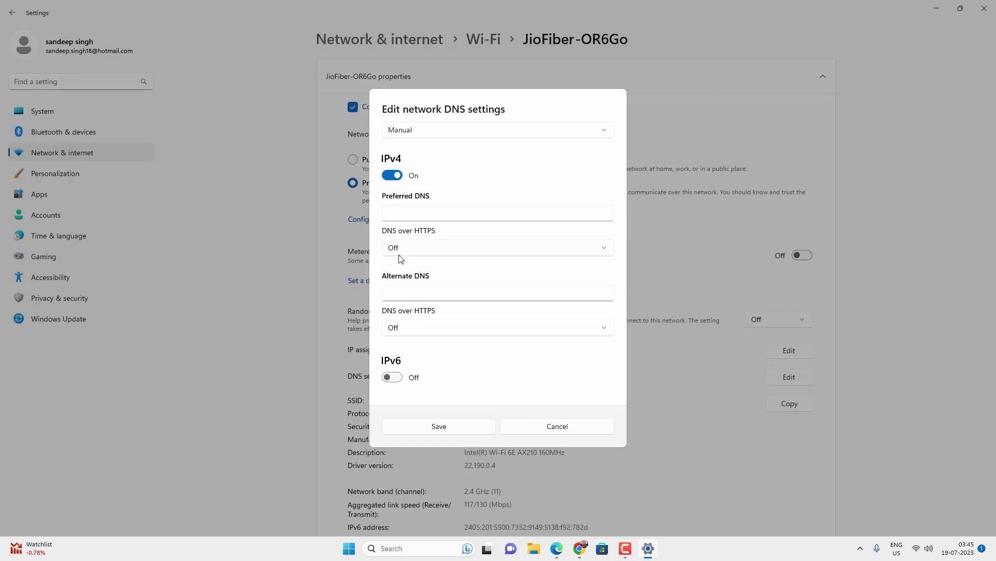
pyautogui.click(417, 216)
# Copy 94.140.14.15 from the AdGuard page into Preferred DNS
pyautogui.click(579, 550)
pyautogui.click(296, 464)
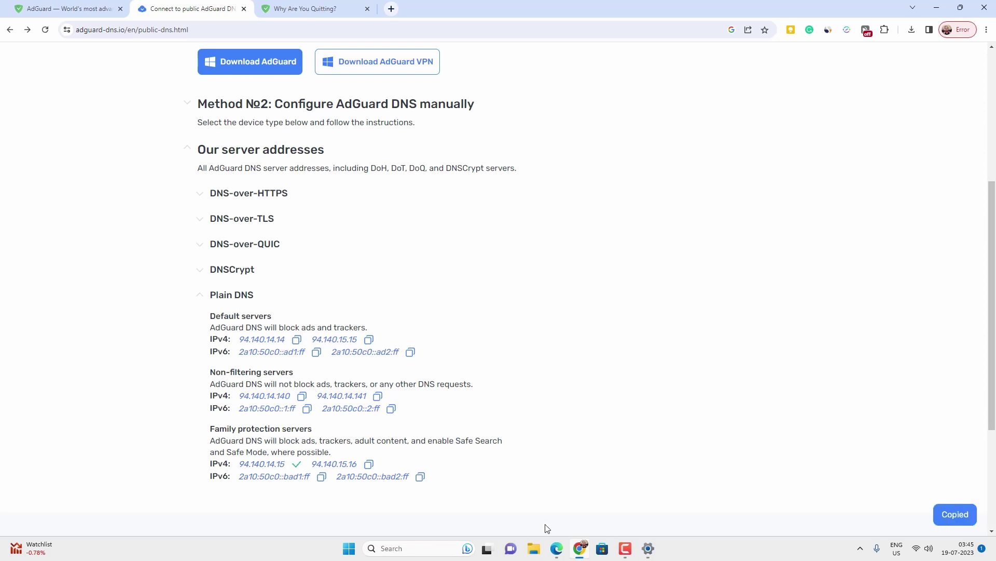
pyautogui.click(649, 549)
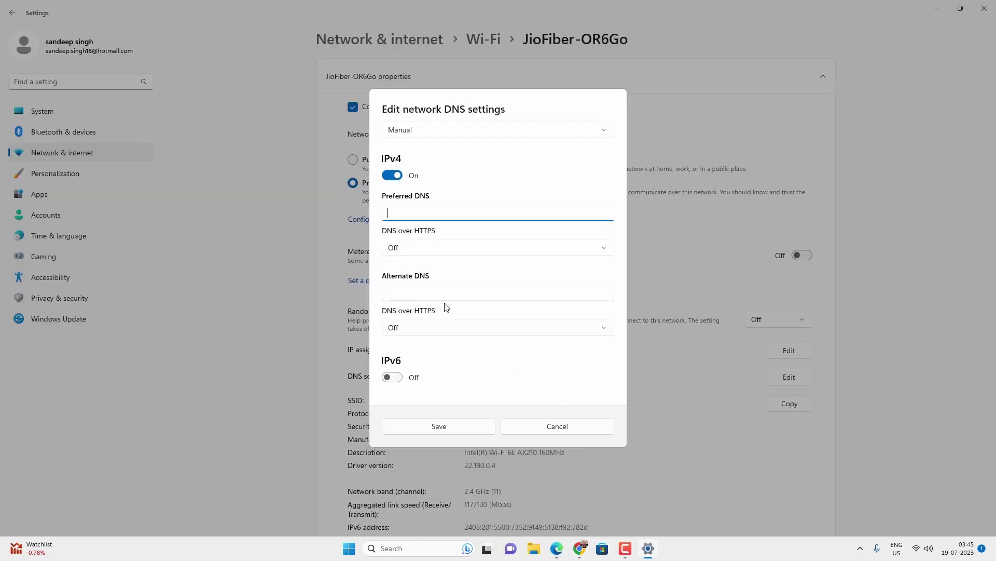
pyautogui.rightClick(405, 208)
pyautogui.click(429, 217)
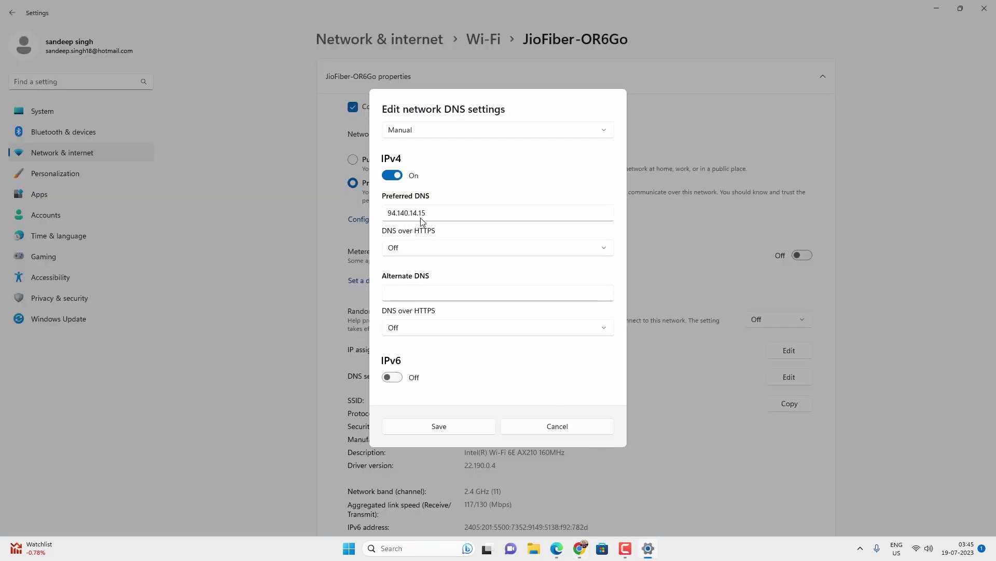
# Paste 94.140.15.16 as Alternate DNS and save the manual DNS settings
pyautogui.click(649, 548)
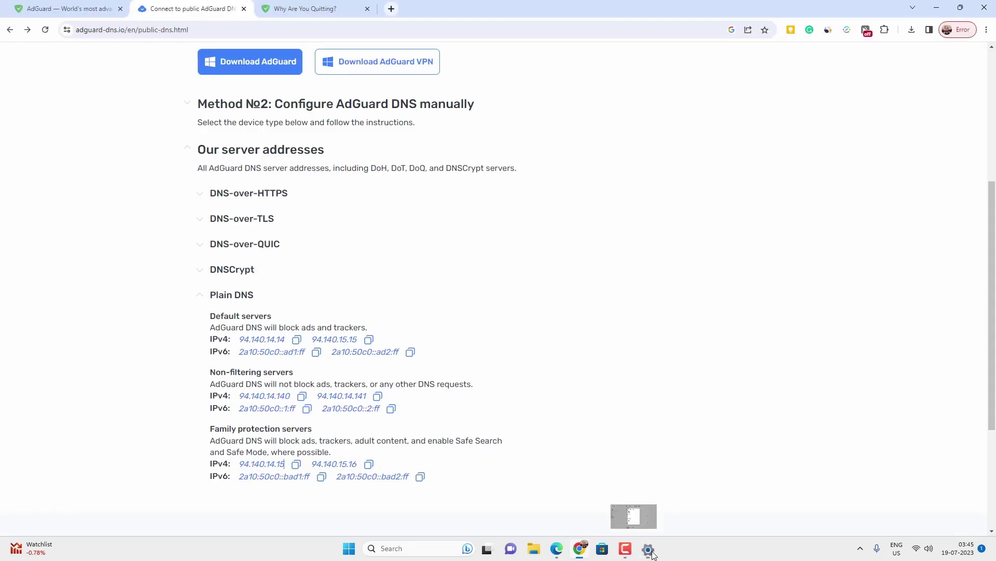
pyautogui.click(368, 463)
pyautogui.click(648, 548)
pyautogui.rightClick(434, 290)
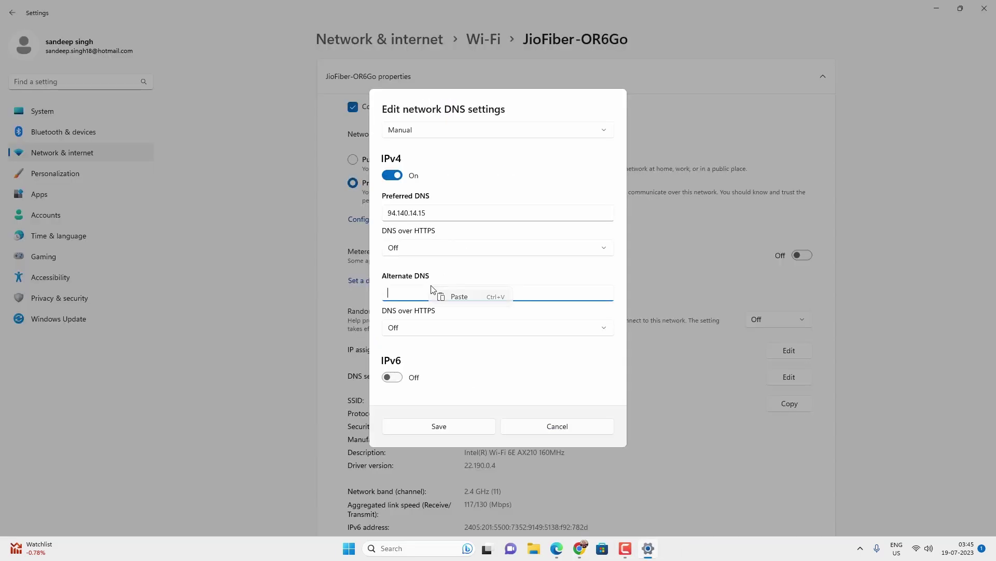
pyautogui.click(456, 297)
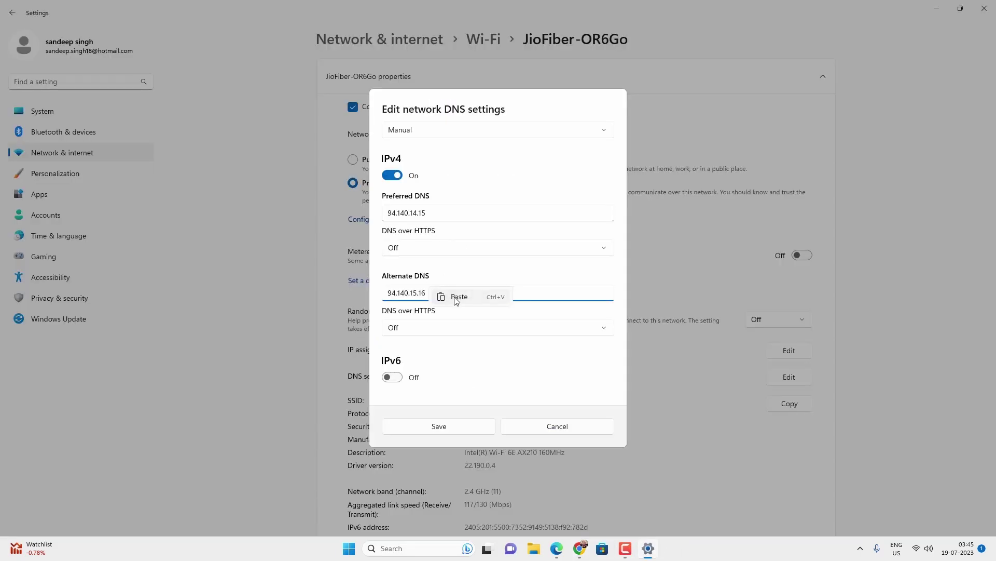
pyautogui.click(456, 431)
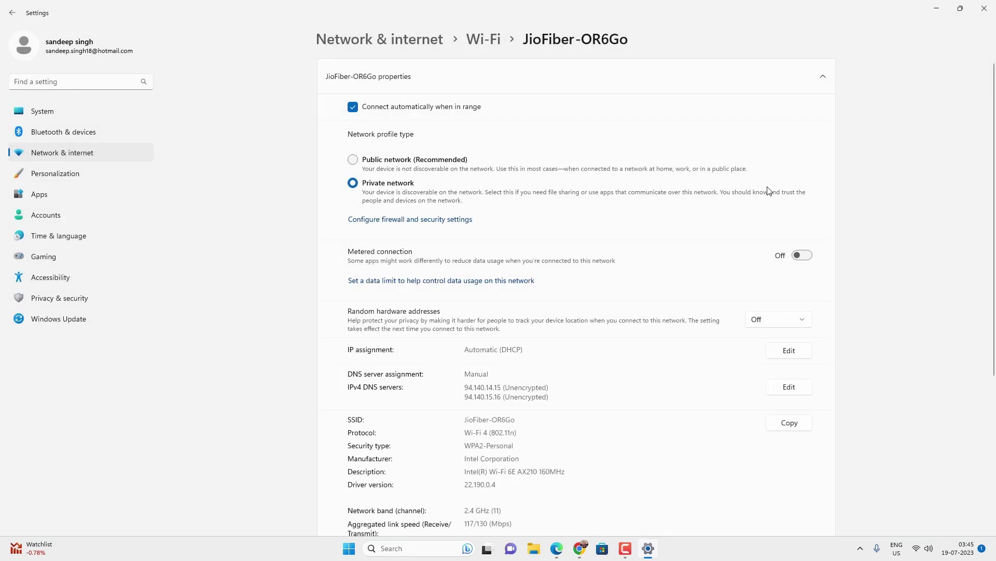
# Search Google Images for an adult query in a new tab and confirm SafeSearch hides the results
pyautogui.click(937, 8)
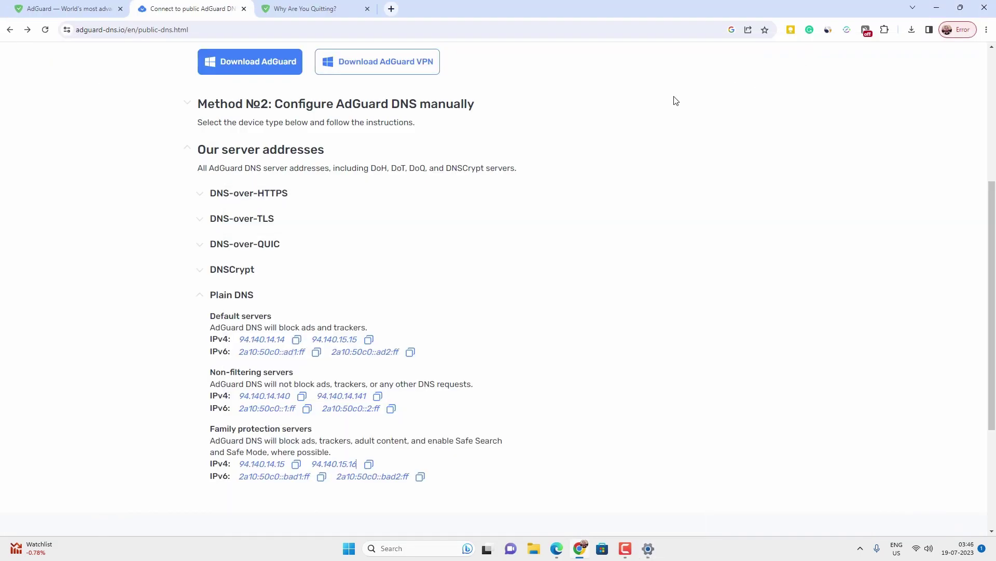
pyautogui.click(392, 9)
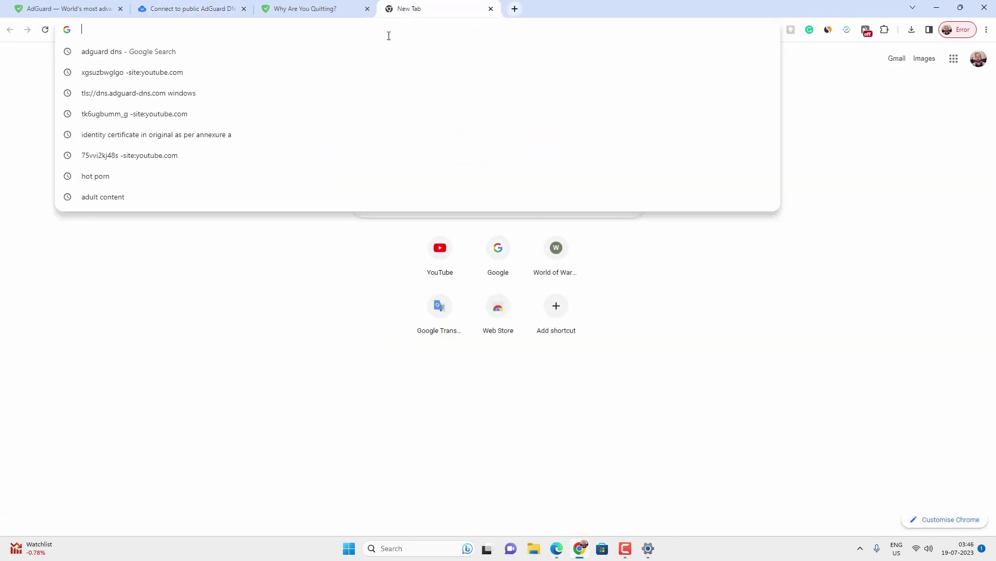
pyautogui.write('porn')
pyautogui.press('Return')
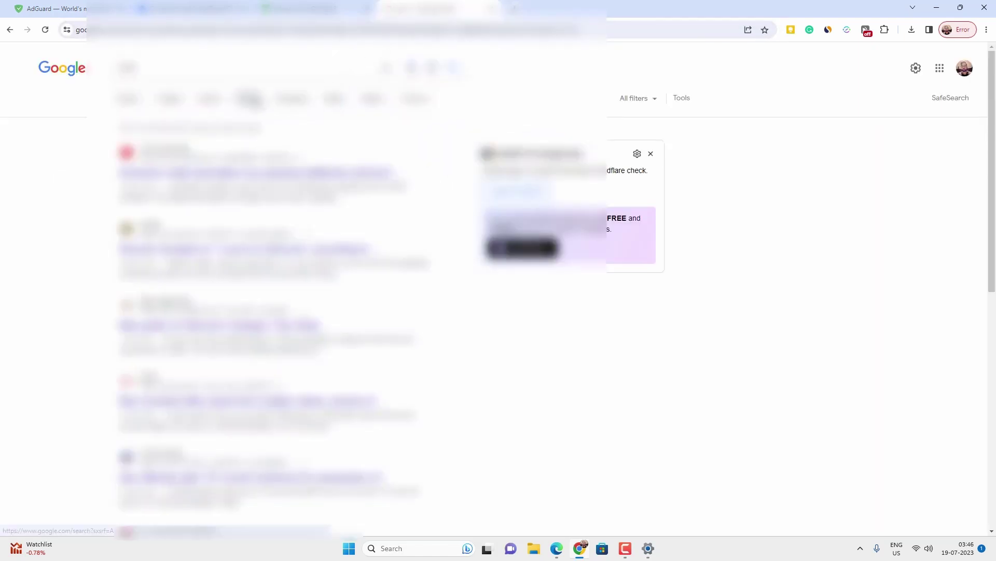
pyautogui.click(209, 99)
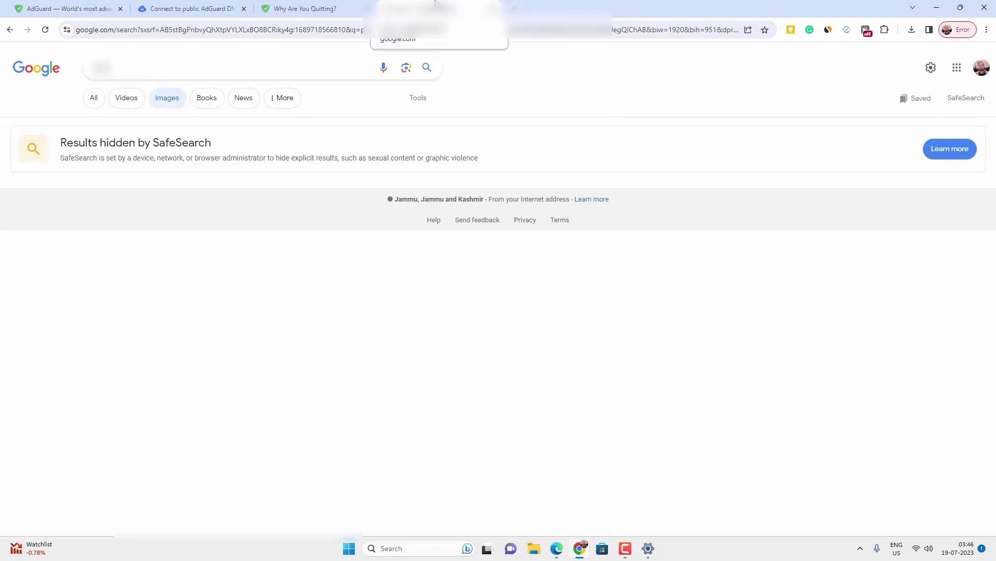
# From Control Panel's Network and Sharing Center, open the Wi-Fi connection's properties
pyautogui.click(937, 8)
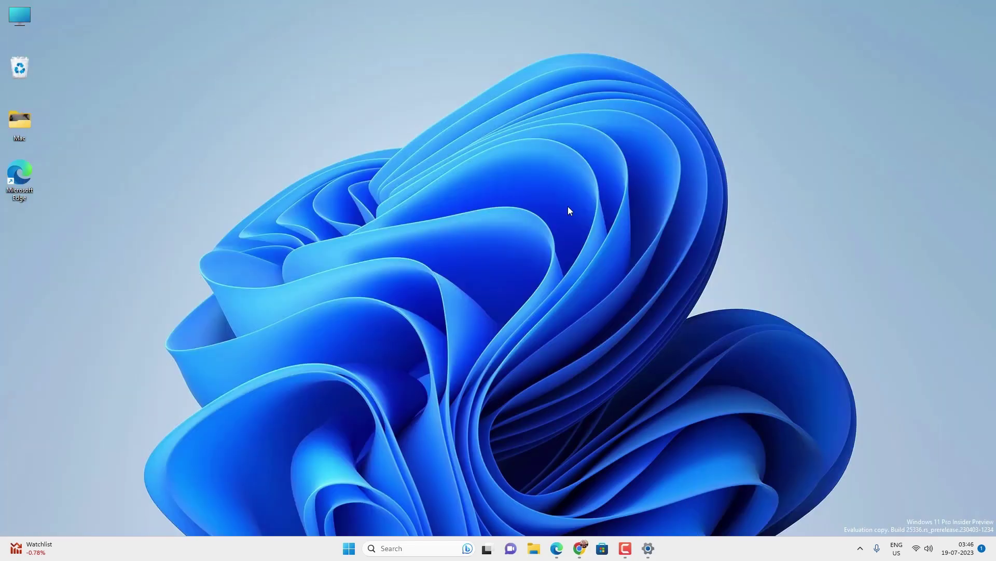
pyautogui.click(415, 548)
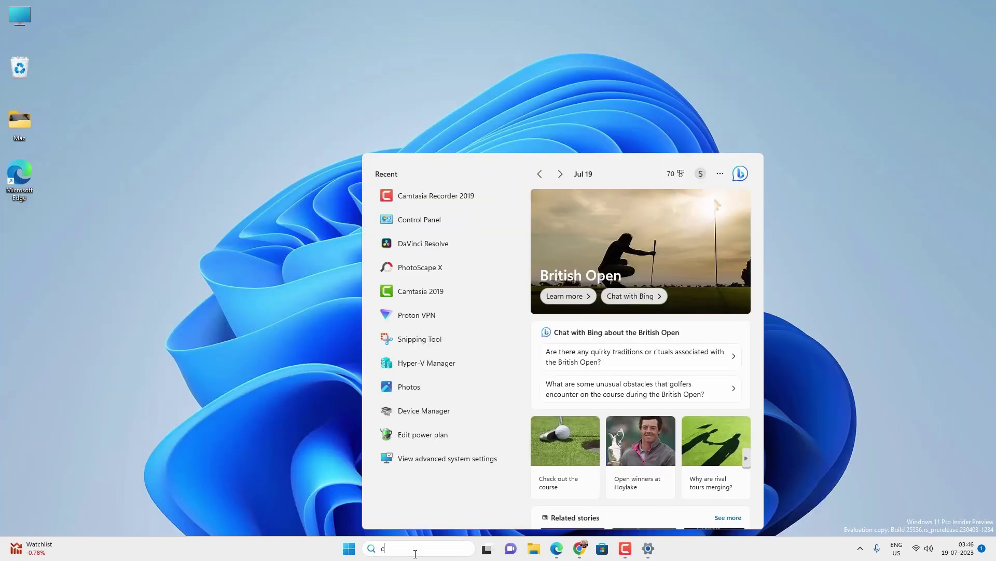
pyautogui.write('cont')
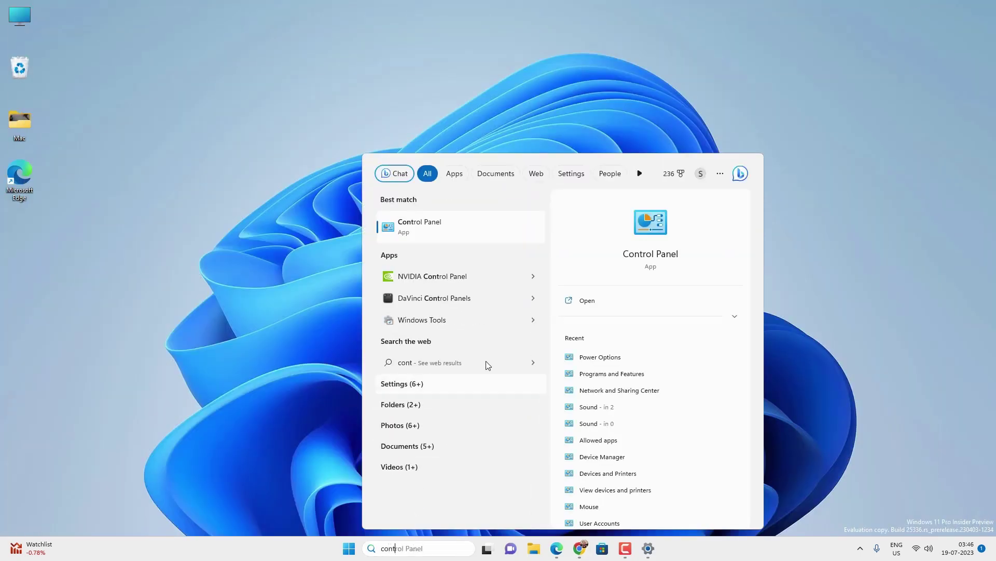
pyautogui.click(427, 229)
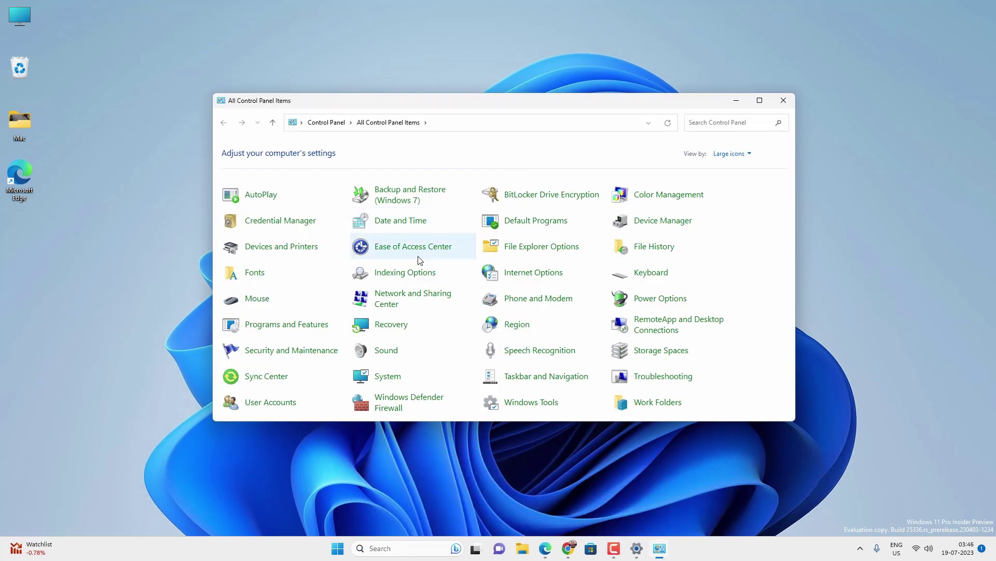
pyautogui.click(418, 298)
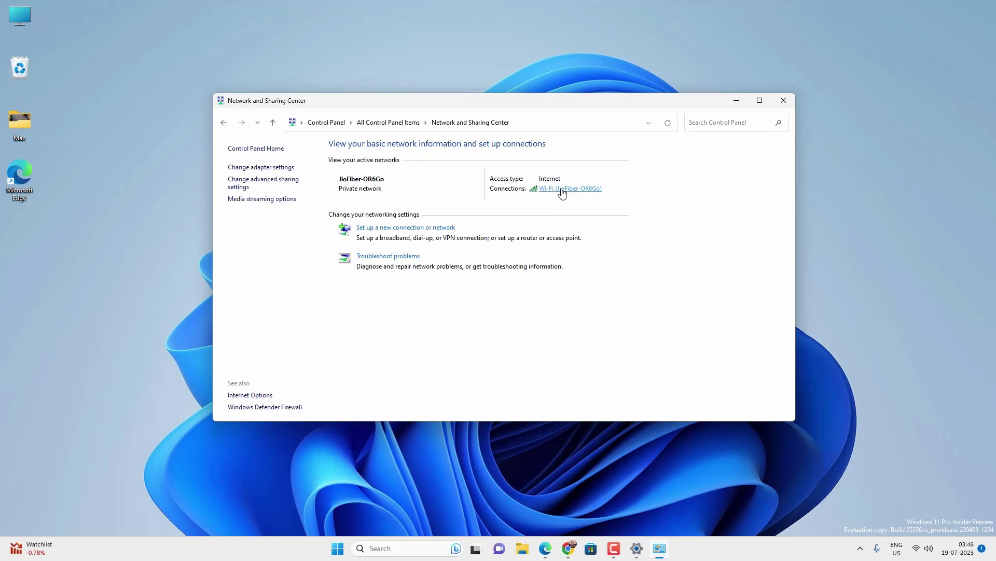
pyautogui.click(562, 190)
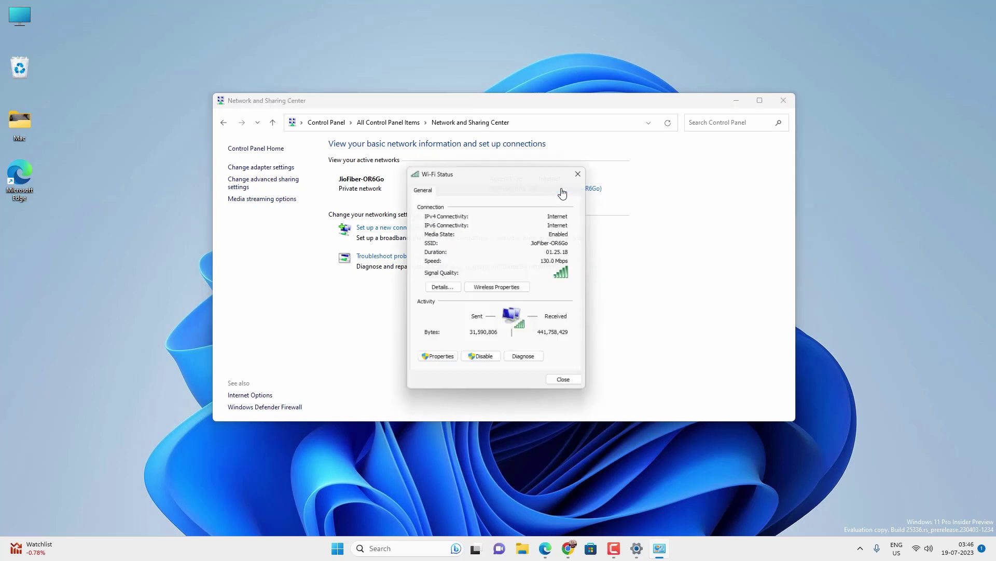
pyautogui.click(442, 364)
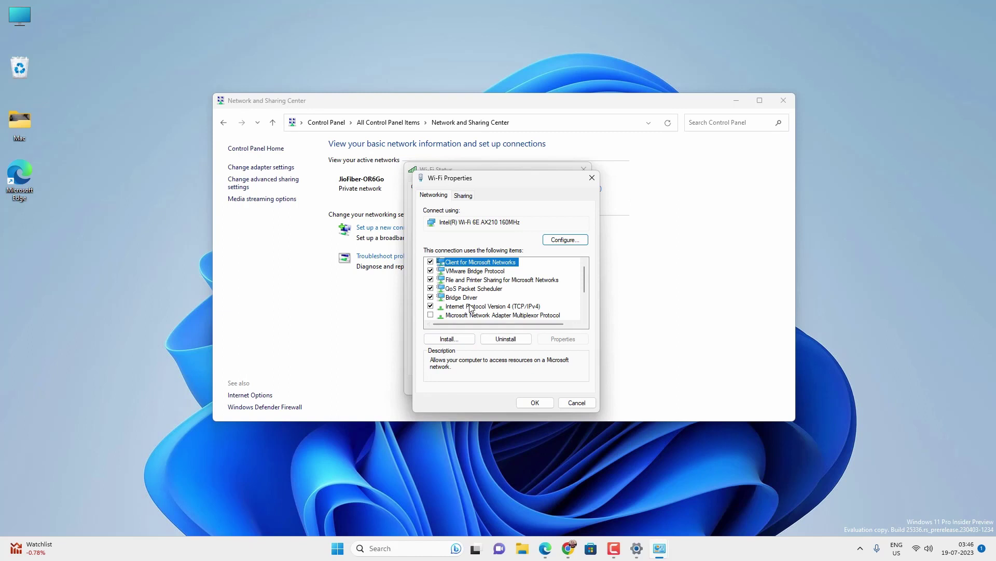
# Switch IPv4 to 'Use the following DNS server addresses', then close the Wi-Fi dialogs
pyautogui.doubleClick(513, 306)
pyautogui.click(492, 363)
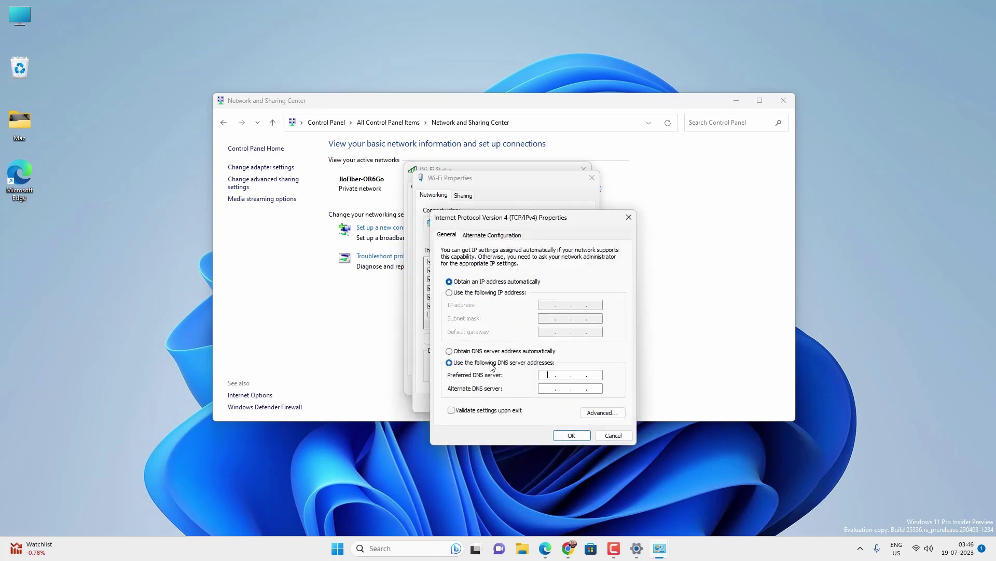
pyautogui.click(546, 374)
pyautogui.click(603, 434)
pyautogui.click(535, 403)
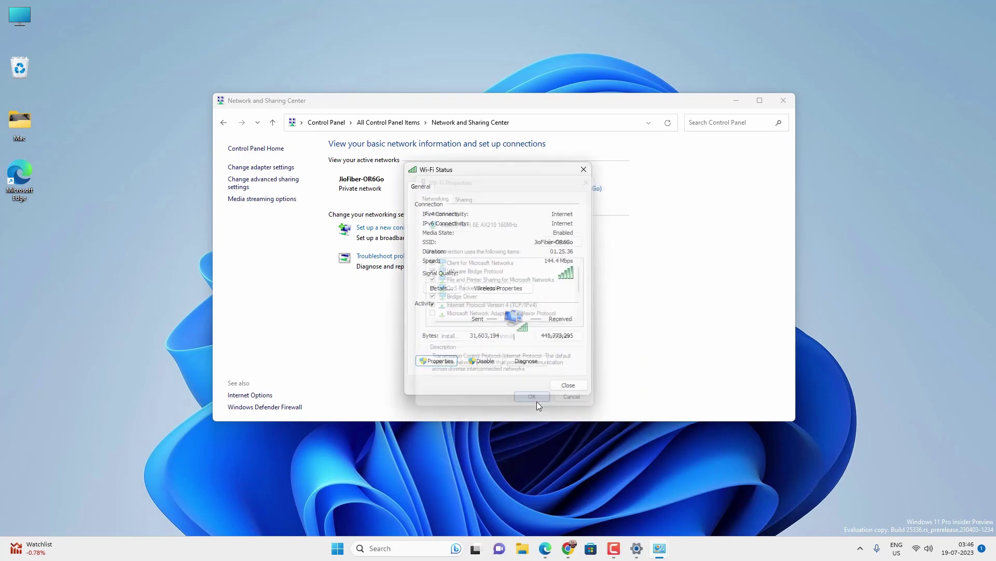
pyautogui.click(564, 383)
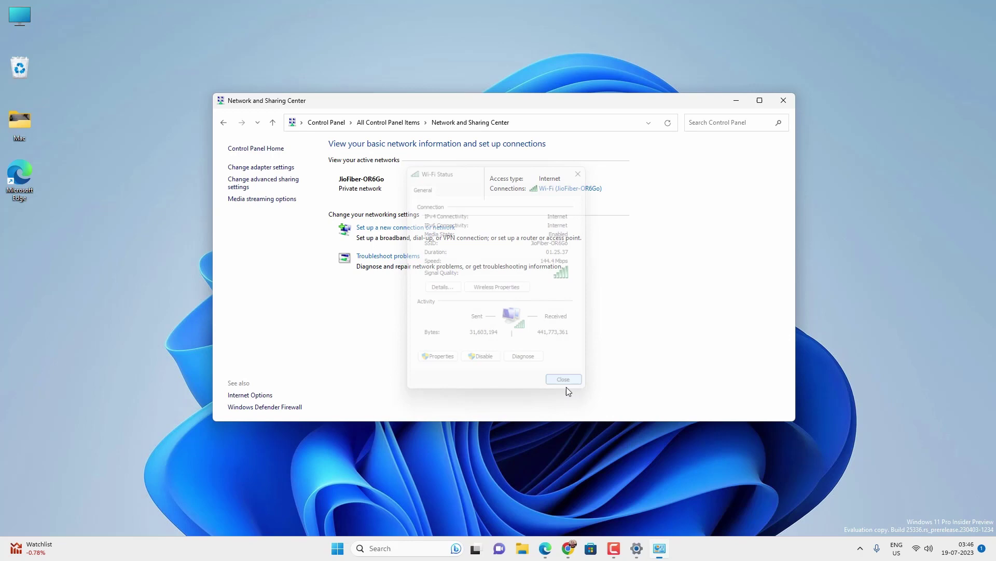
# Close Network and Sharing Center and return to the Chrome window showing AdGuard
pyautogui.click(783, 101)
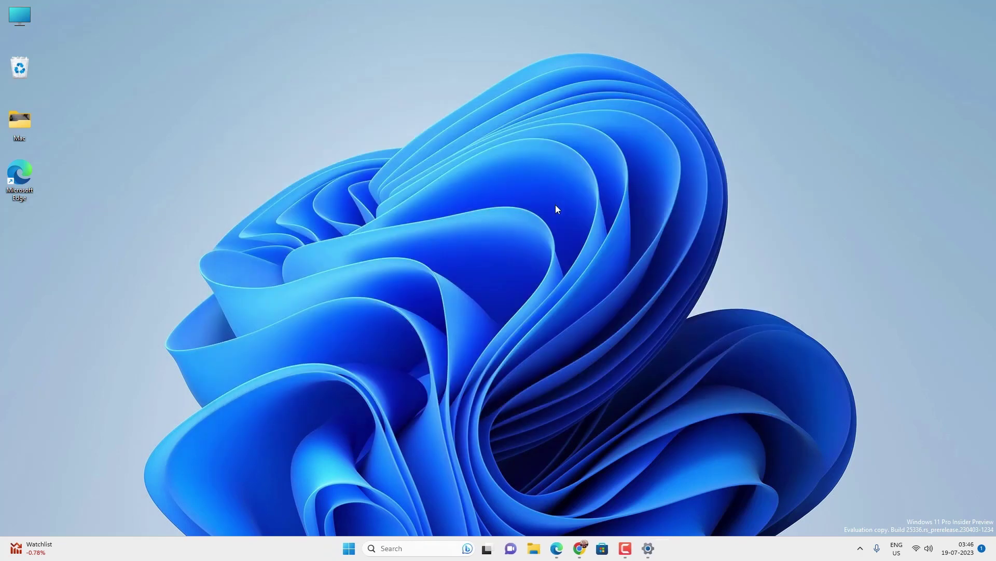
pyautogui.click(579, 546)
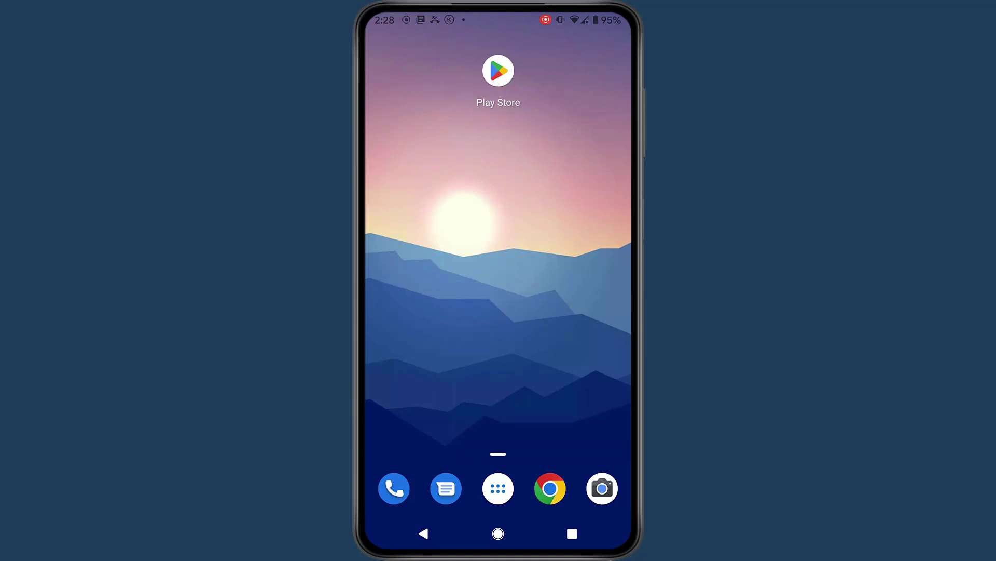
# Swipe up on the Android home screen to show all installed apps
pyautogui.click(574, 322)
pyautogui.moveTo(574, 321); pyautogui.dragTo(576, 197)
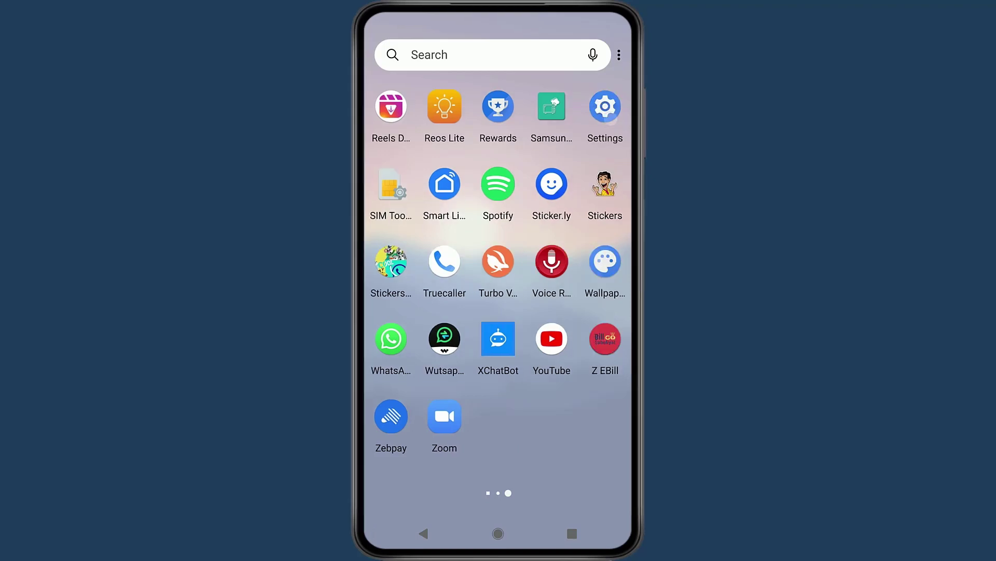
# Set Android Private DNS to provider hostname family.adguard-dns.com and save
pyautogui.click(606, 110)
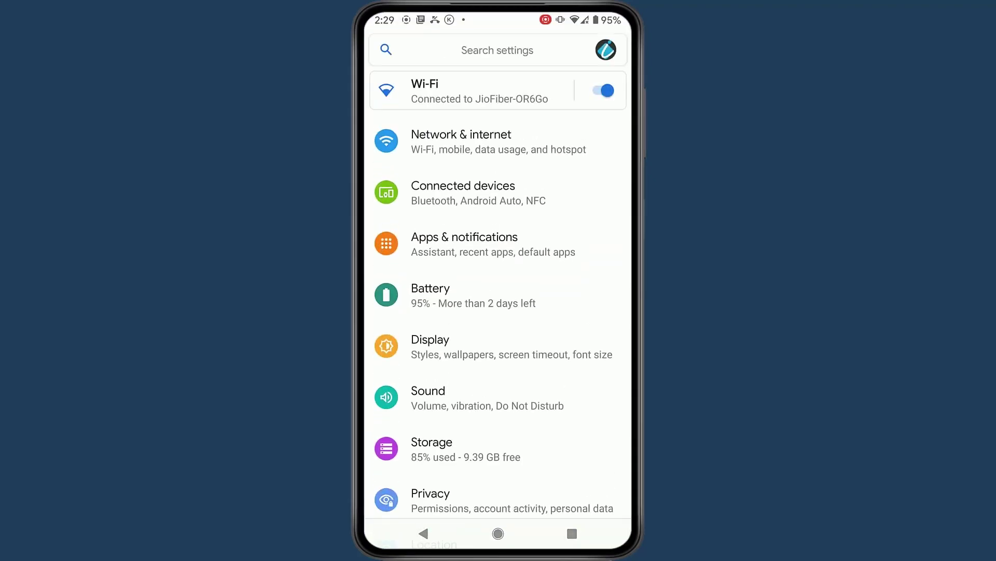
pyautogui.click(478, 145)
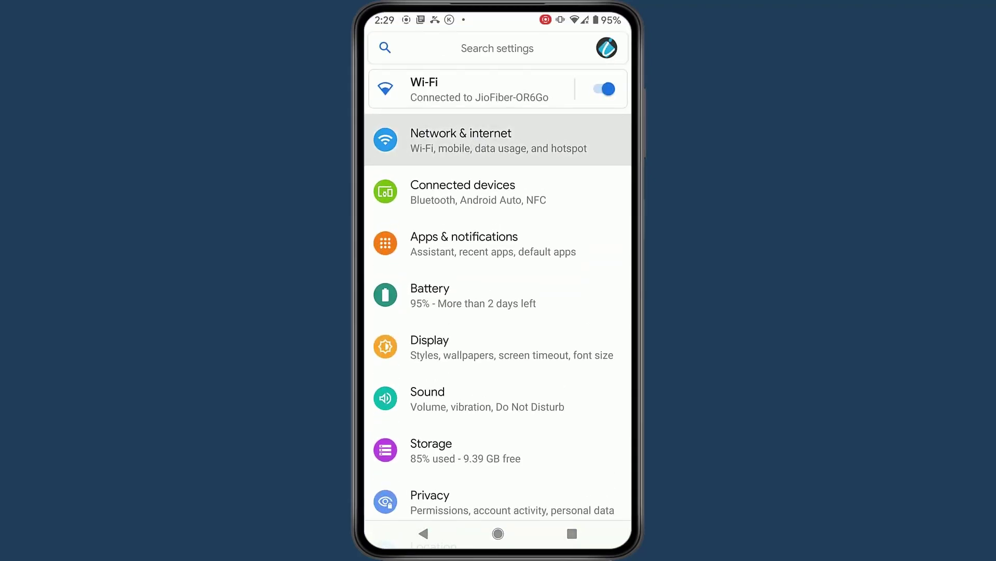
pyautogui.click(447, 332)
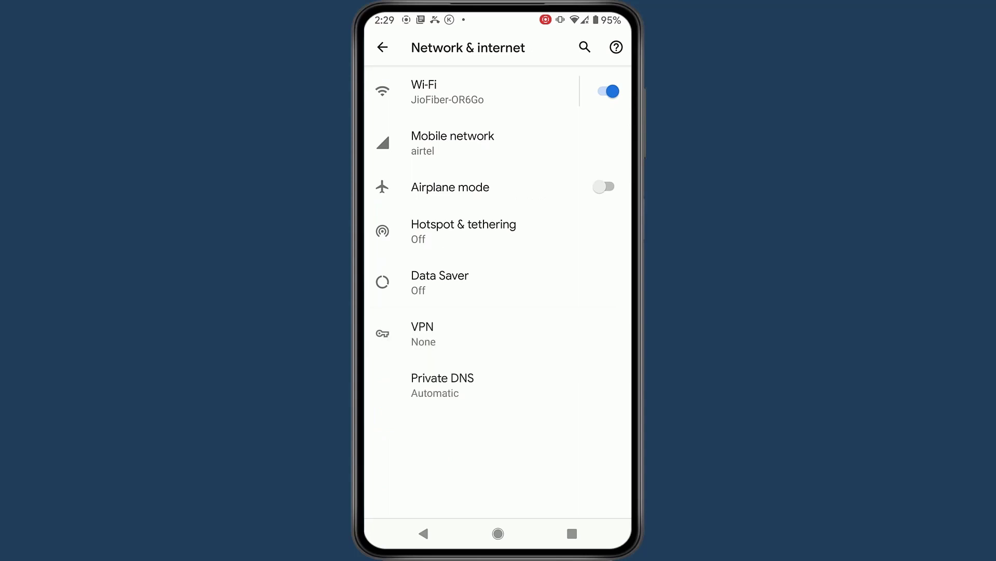
pyautogui.click(442, 385)
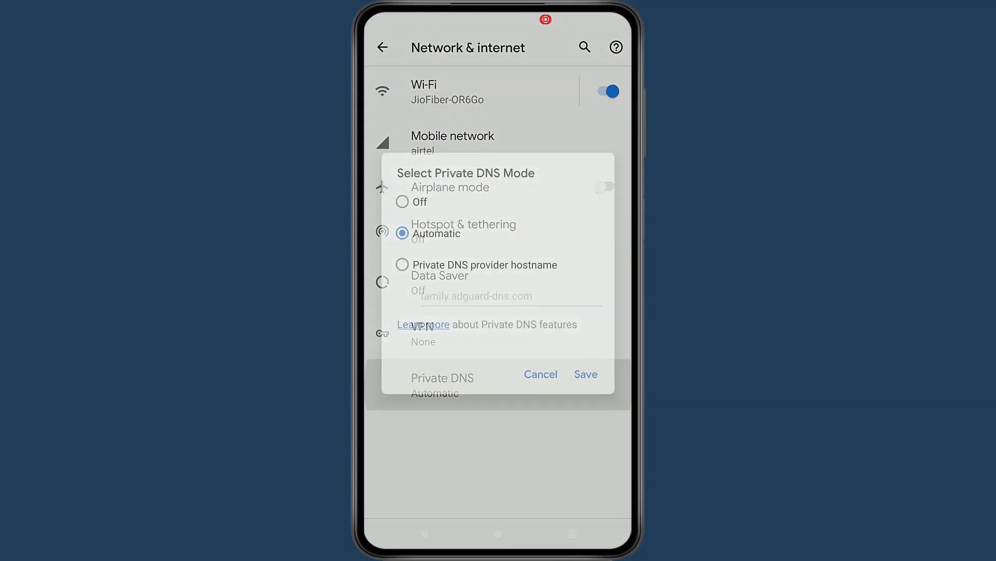
pyautogui.click(402, 265)
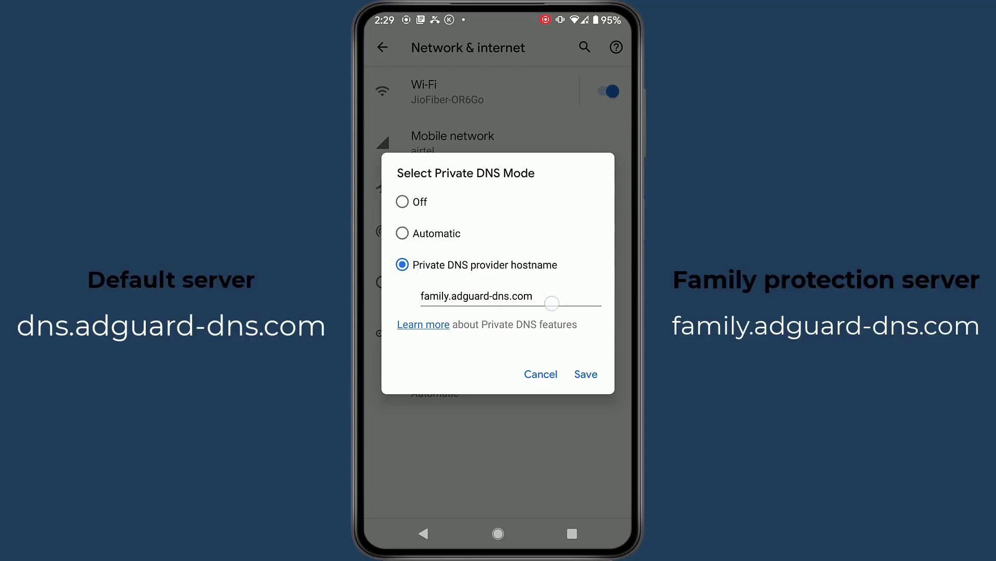
pyautogui.click(552, 300)
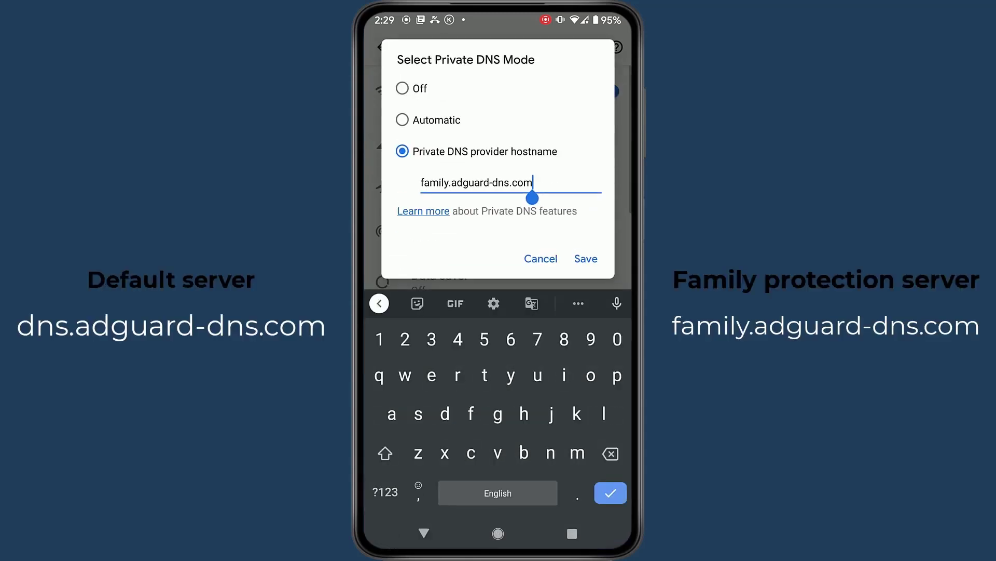
pyautogui.click(586, 259)
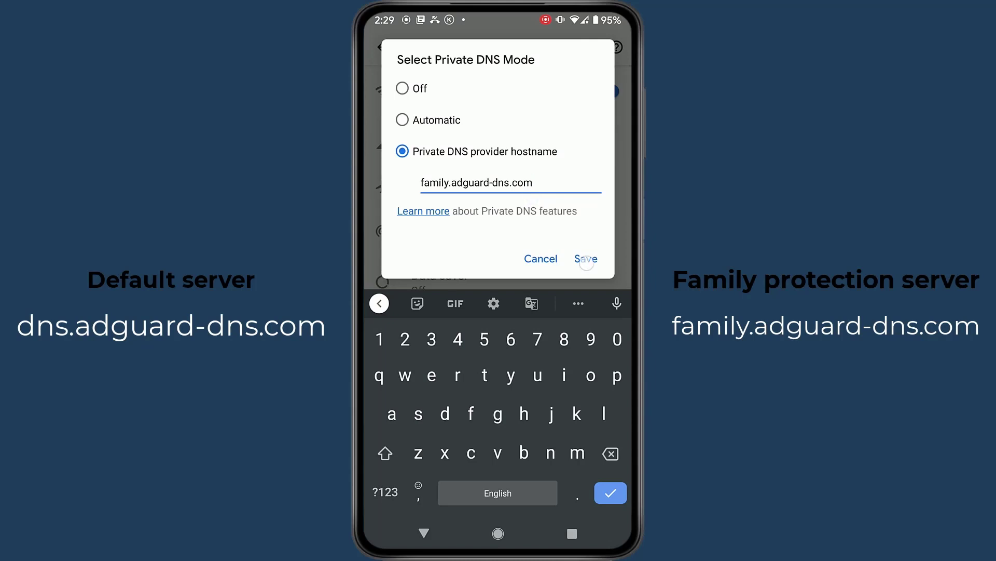